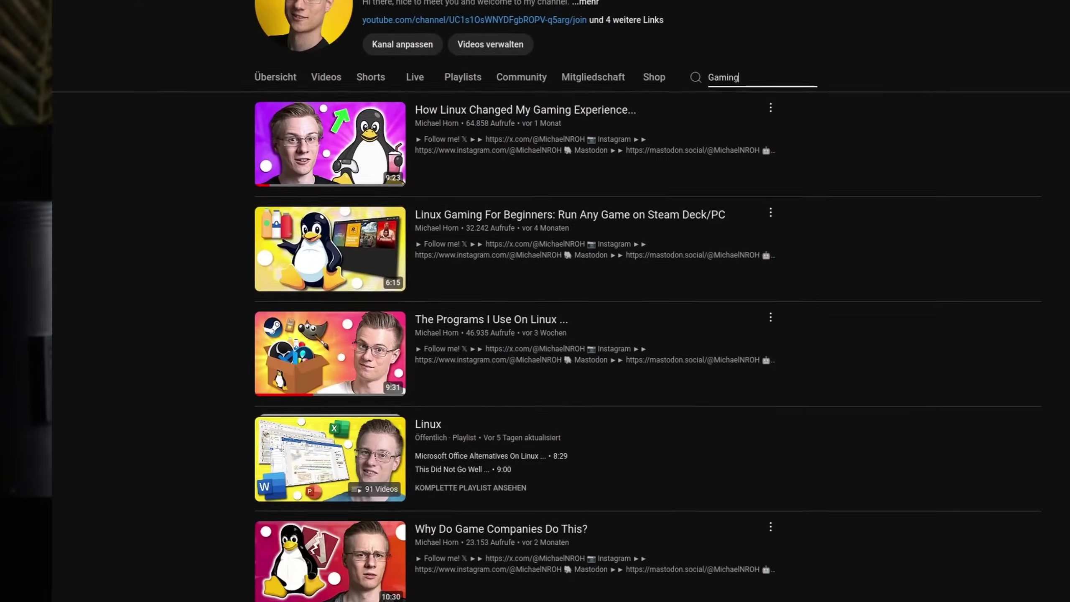
Check Steam Play compatibility, then run the Vortex installer through Protontricks and move the prefix chooser aside
scroll(535, 295, "down", 5)
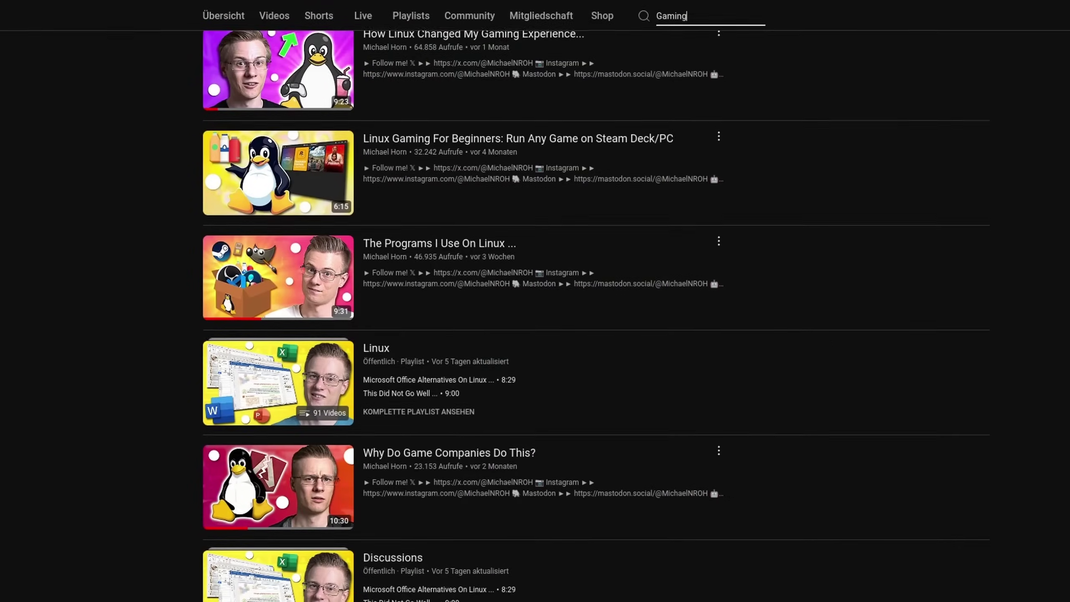
scroll(535, 295, "down", 2)
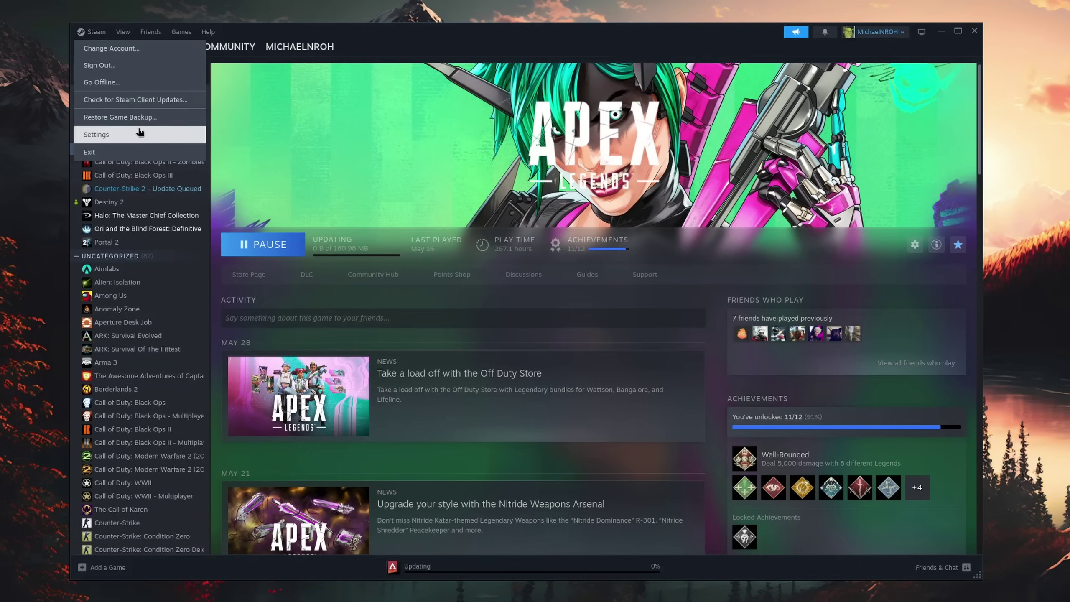
left_click(140, 133)
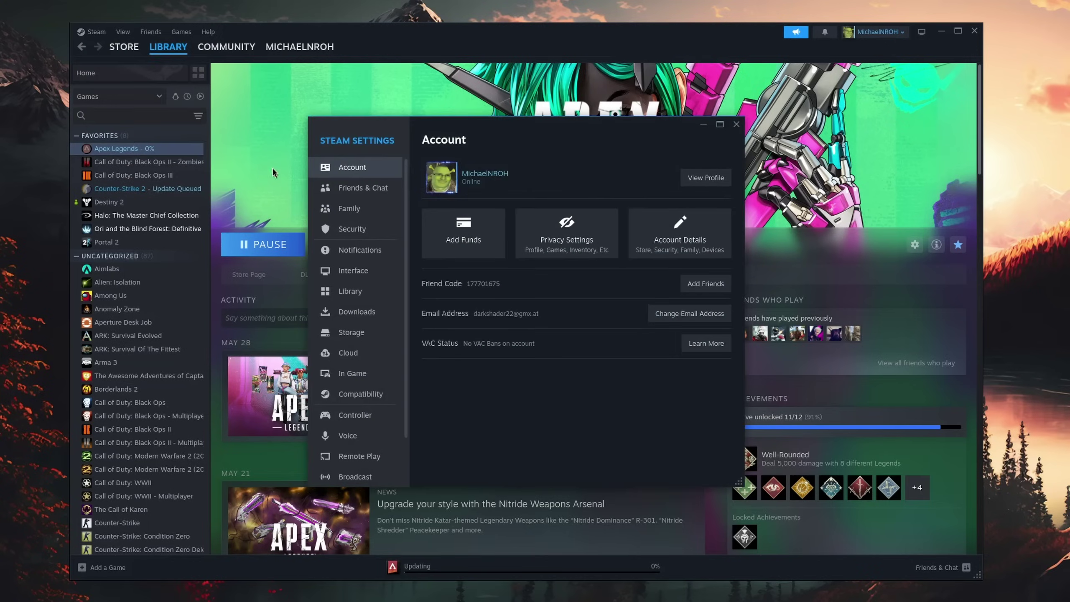
left_click(358, 394)
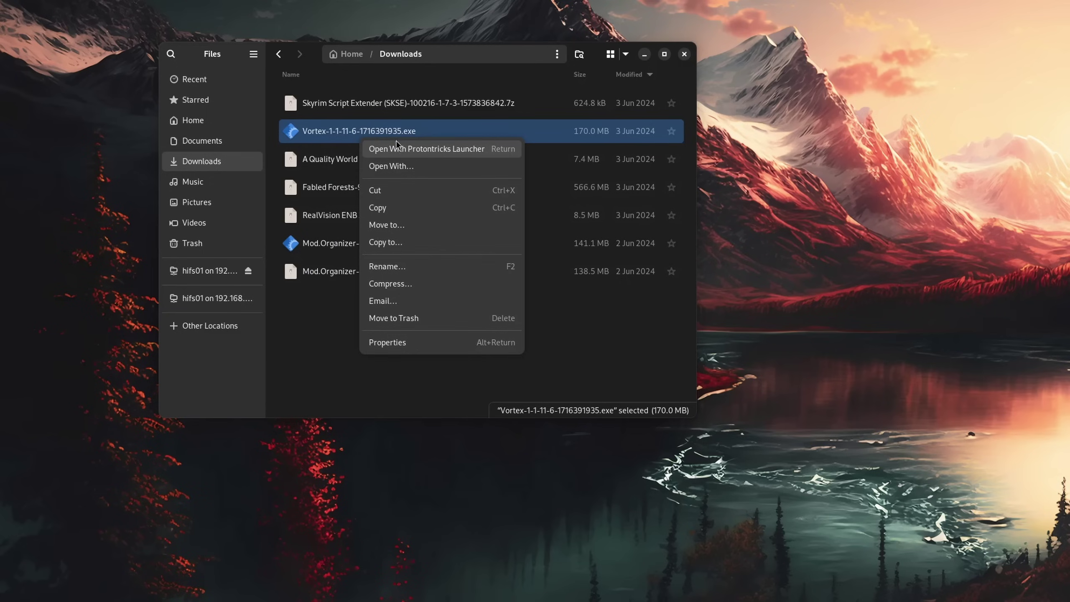
left_click(410, 150)
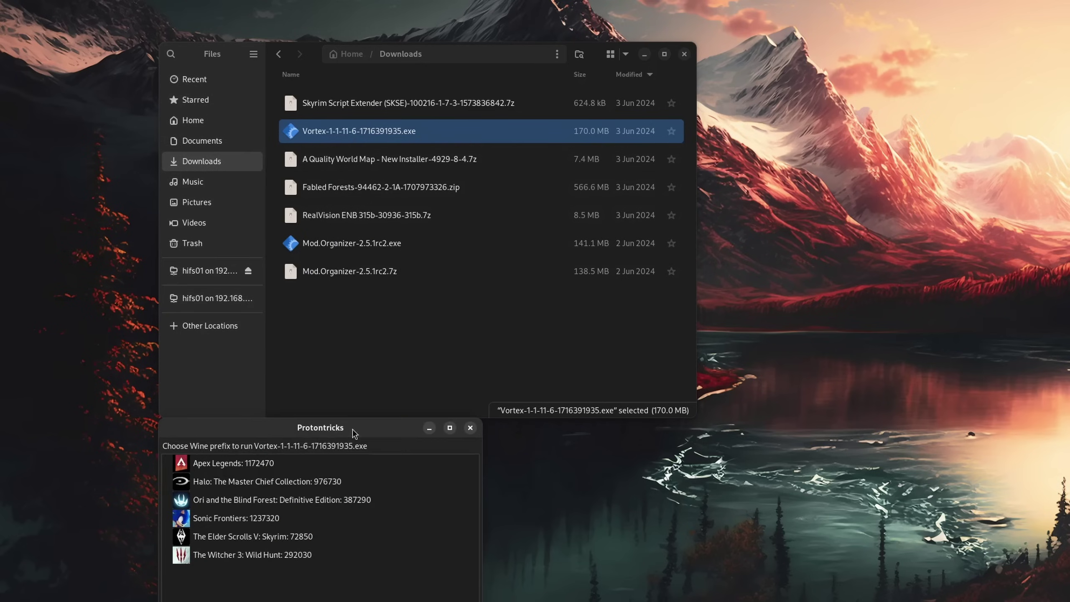
left_click_drag(353, 430, 837, 260)
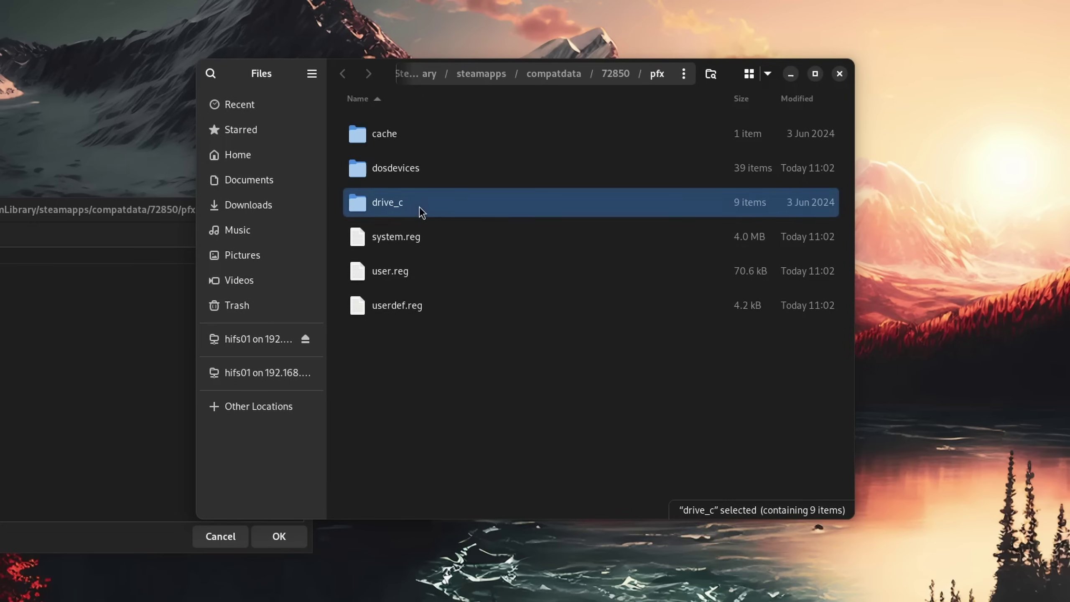
Open the prefix's drive_c folder and launch Skyrim through Mod Organizer 2
double_click(421, 210)
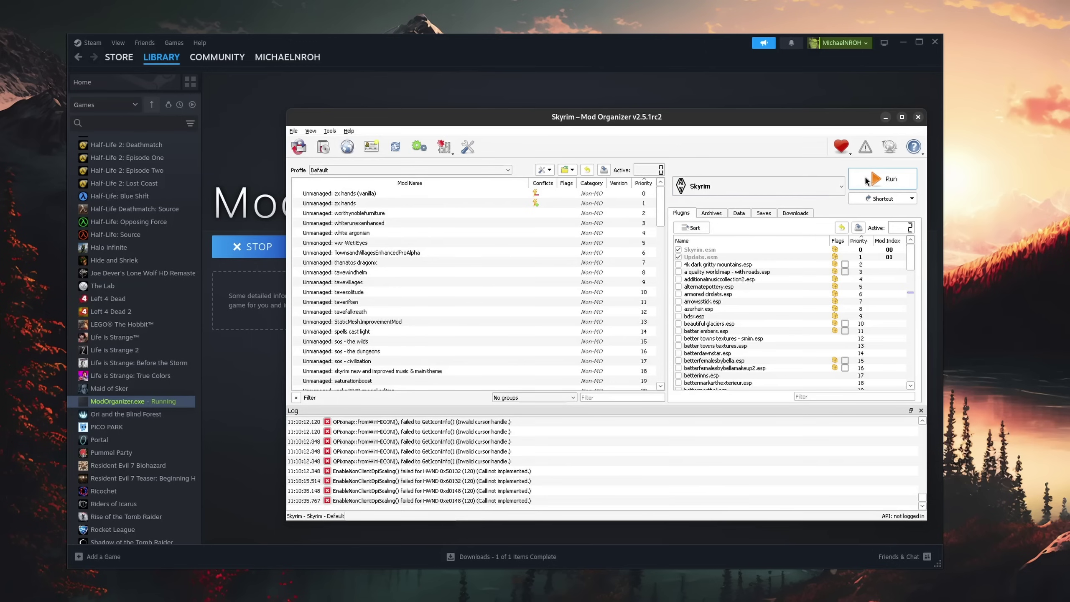
left_click(866, 181)
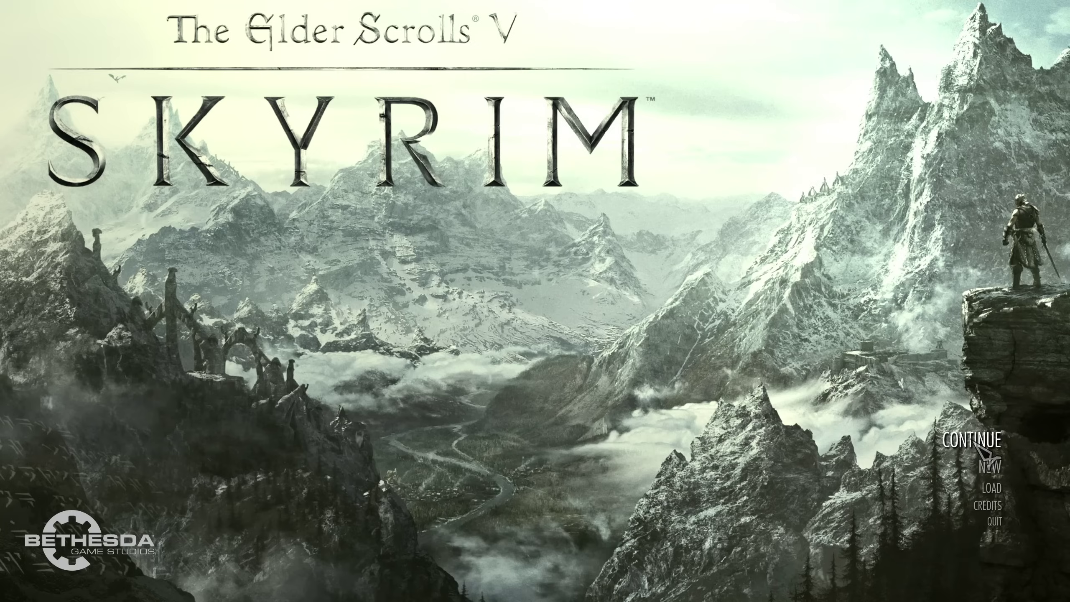
Add ModOrganizer.exe to Steam as a non-Steam game and quit Skyrim to the desktop
left_click(975, 443)
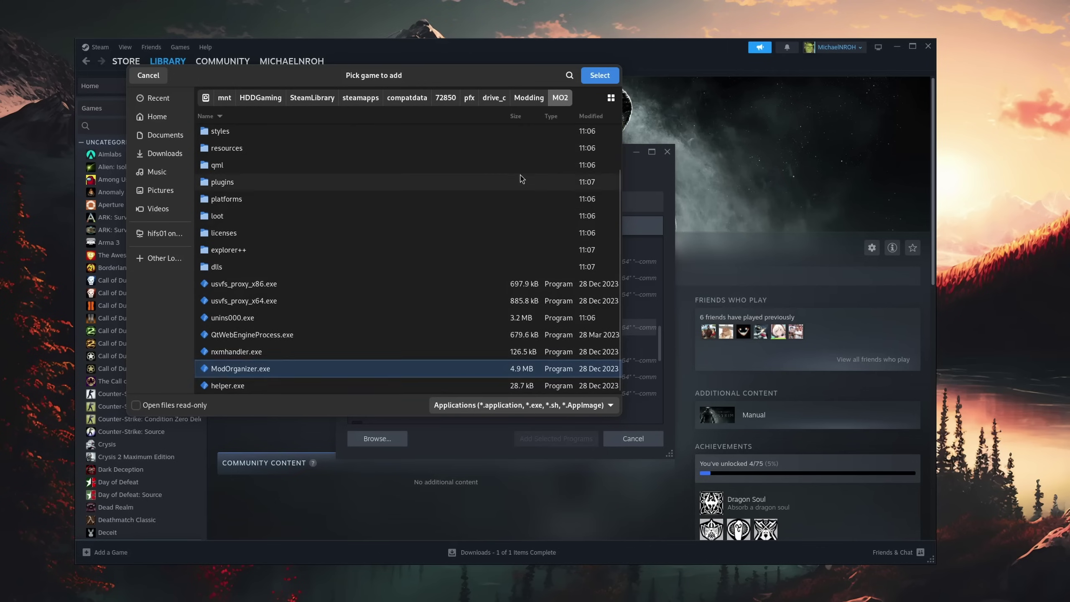
left_click(599, 76)
scroll(416, 250, "down", 3)
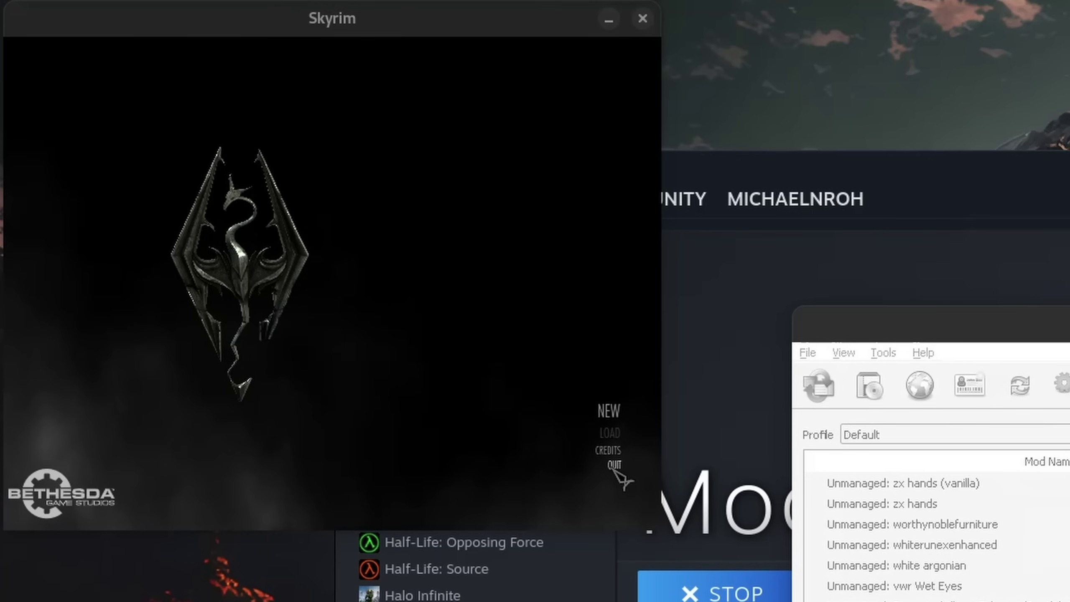
left_click(614, 465)
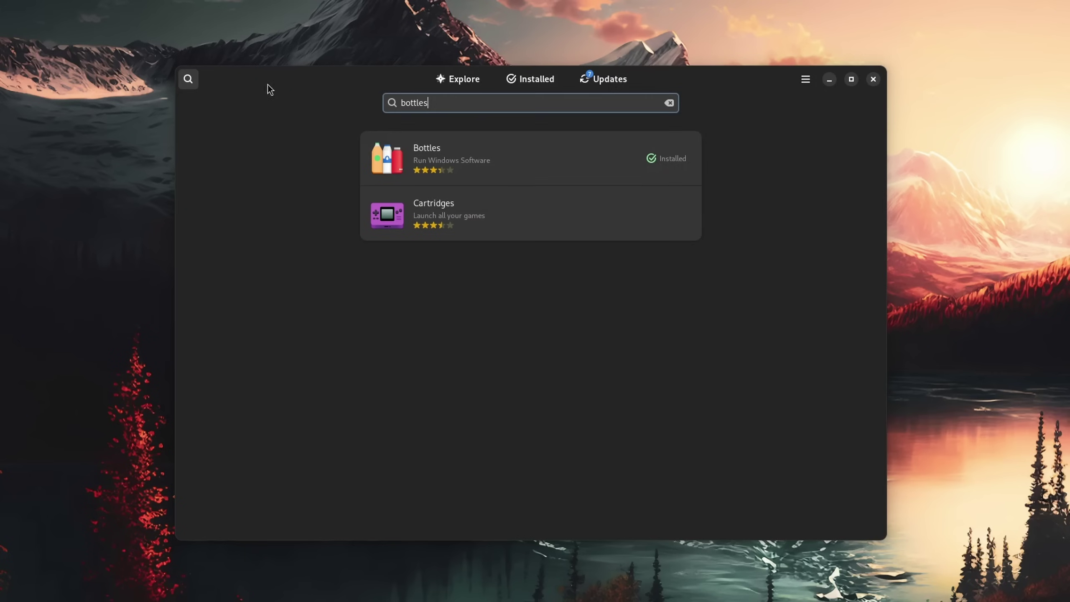
Grant the Bottles Flatpak access to all system files and switch its source to Fedora Linux
left_click(443, 155)
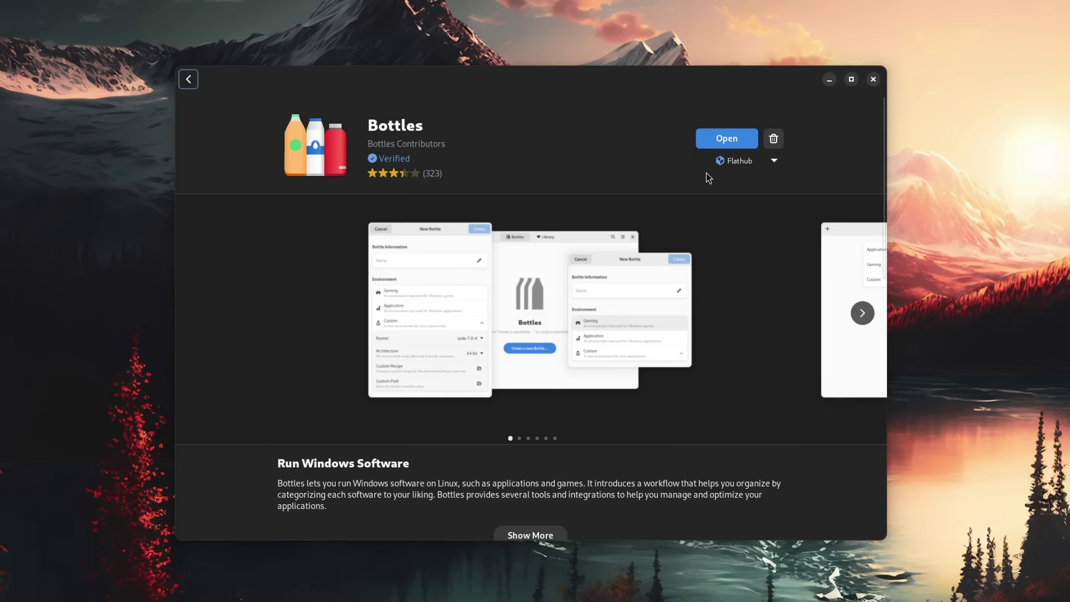
left_click(740, 166)
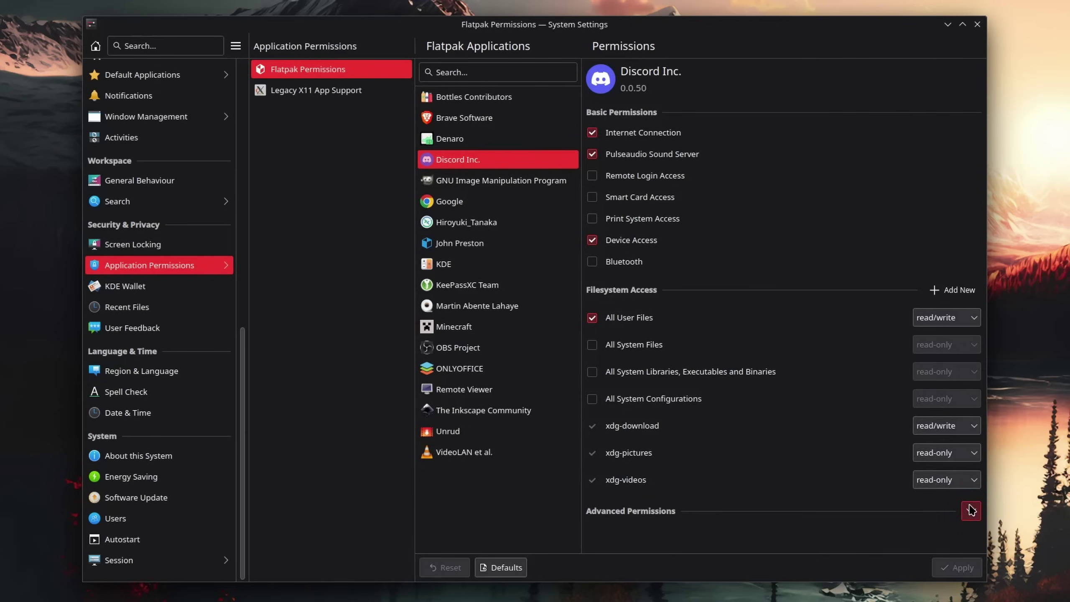
scroll(800, 471, "down", 3)
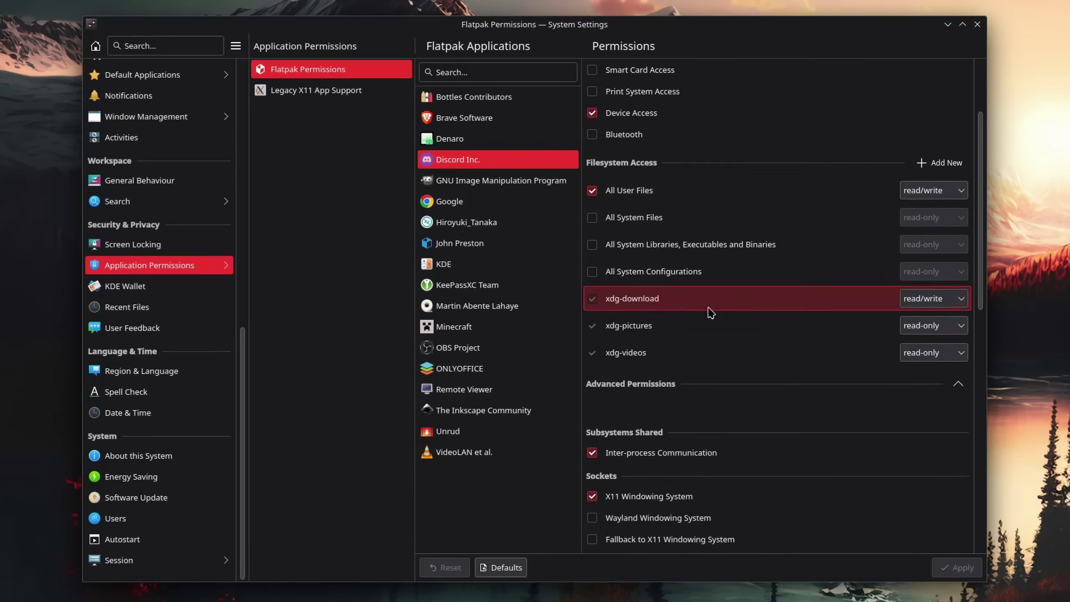
scroll(712, 392, "down", 2)
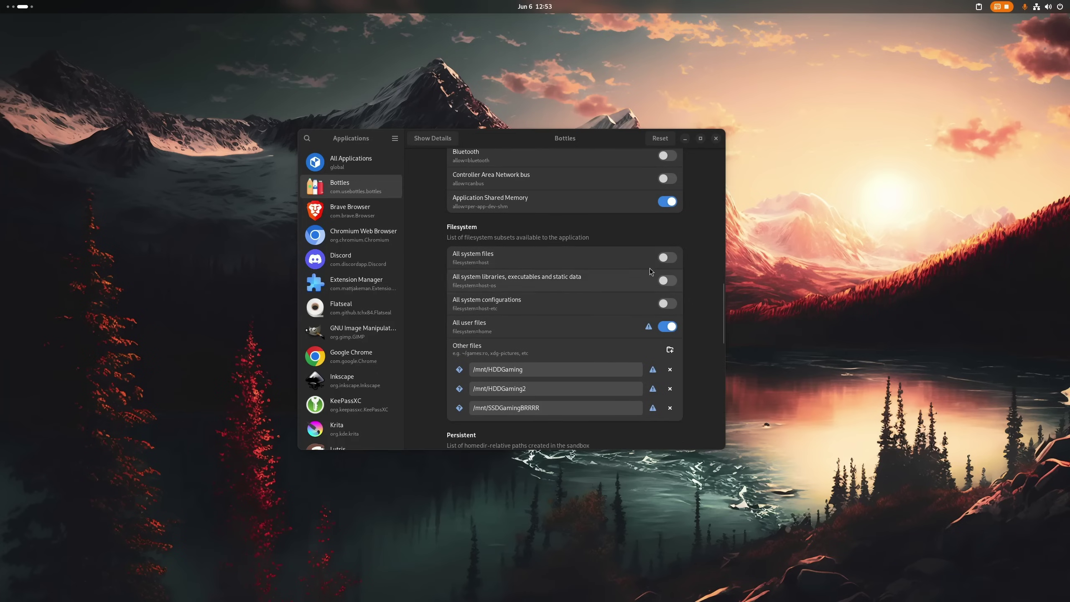
left_click(662, 265)
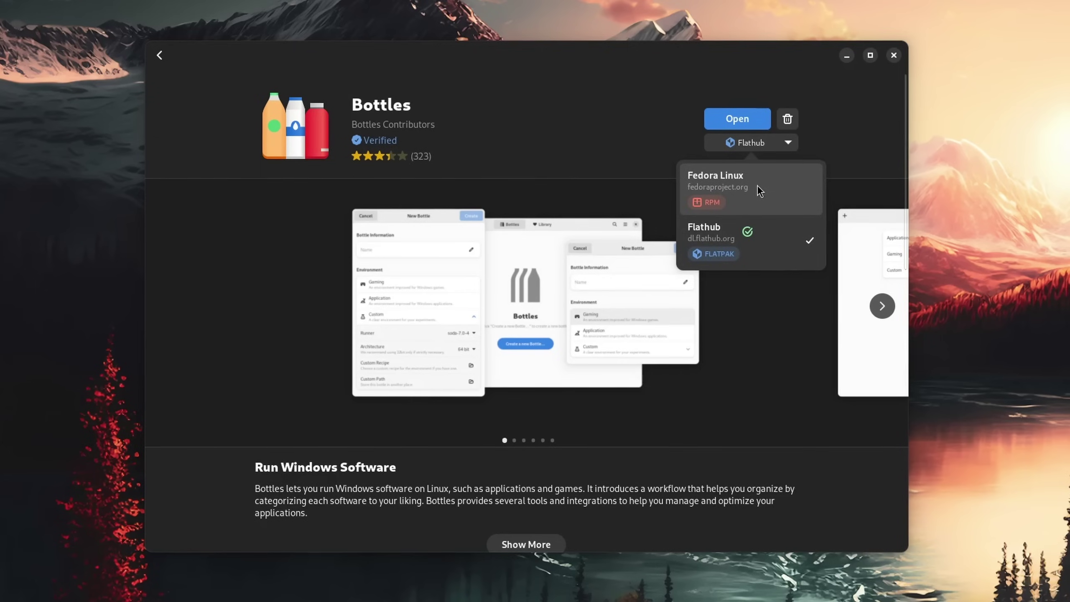
left_click(757, 185)
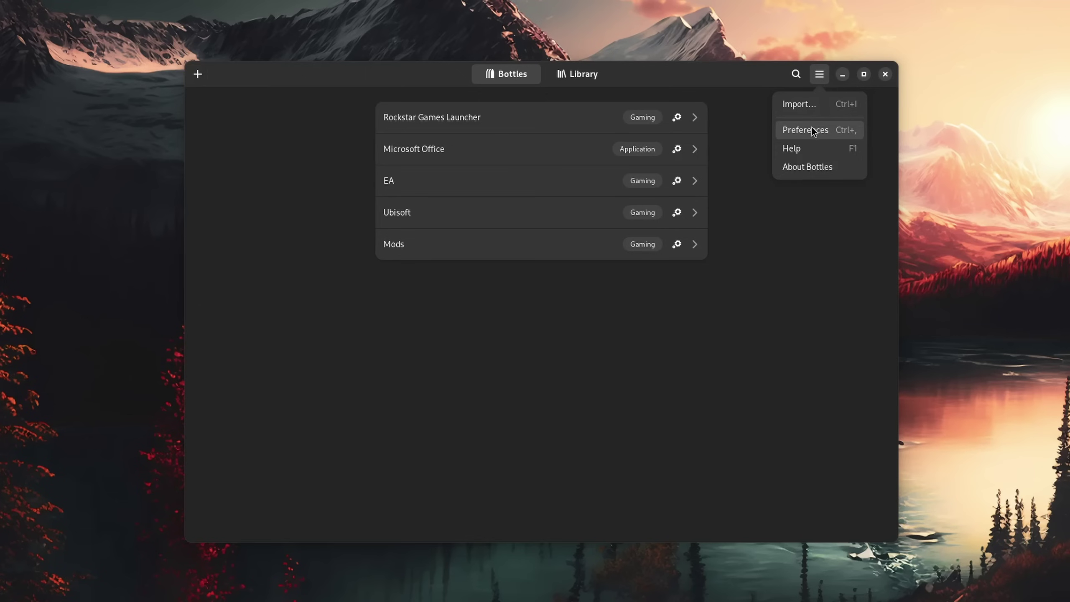
left_click(810, 129)
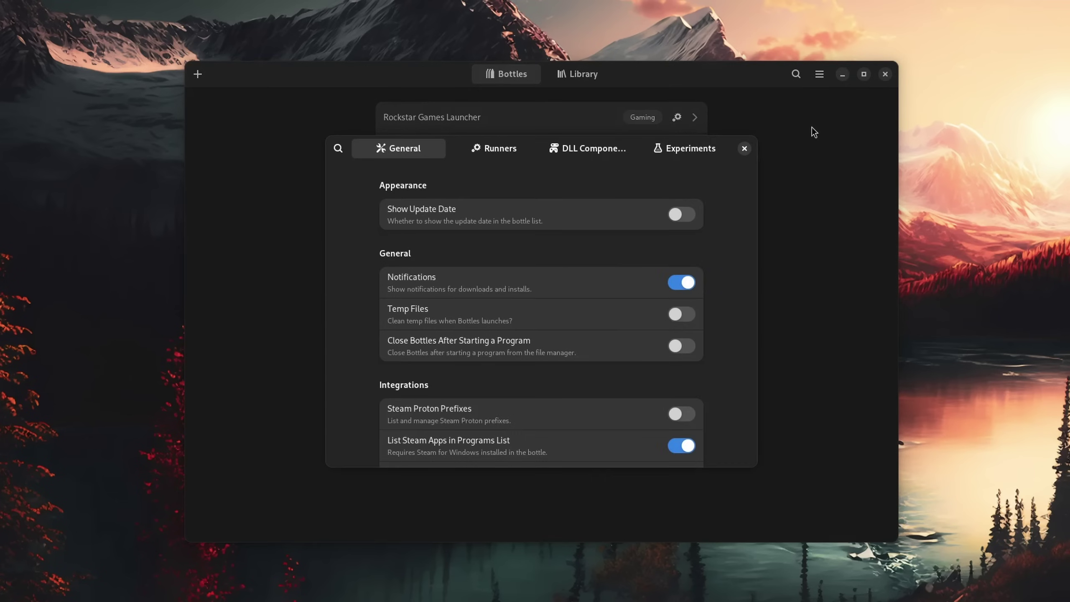
Move the Bottles window aside and inspect the bash syntax error near 'Beta' in the terminal
scroll(339, 239, "down", 5)
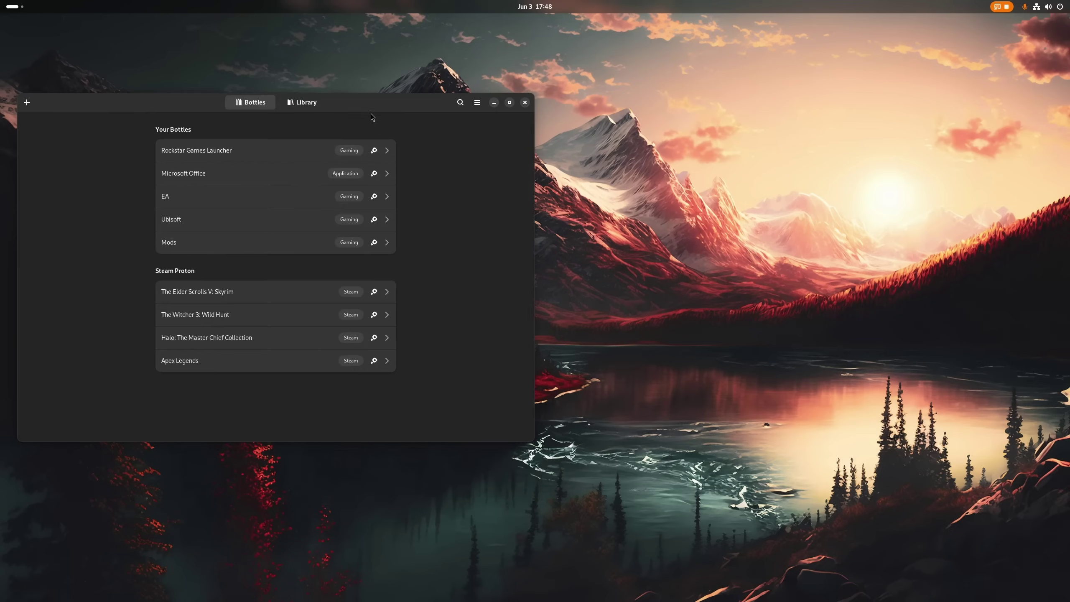
left_click_drag(346, 106, 645, 109)
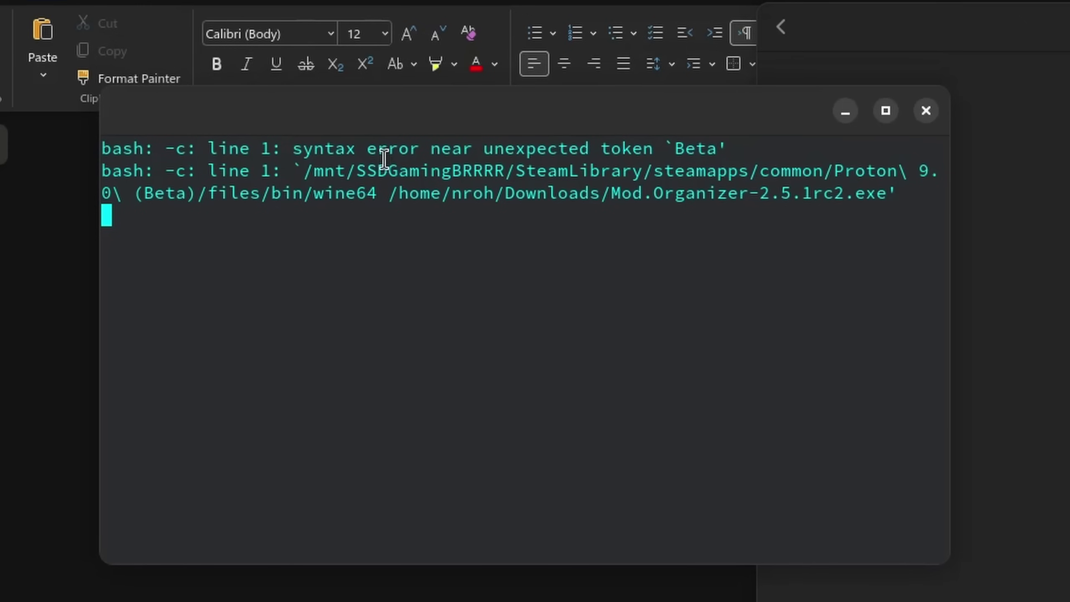
left_click_drag(303, 148, 796, 150)
left_click(716, 181)
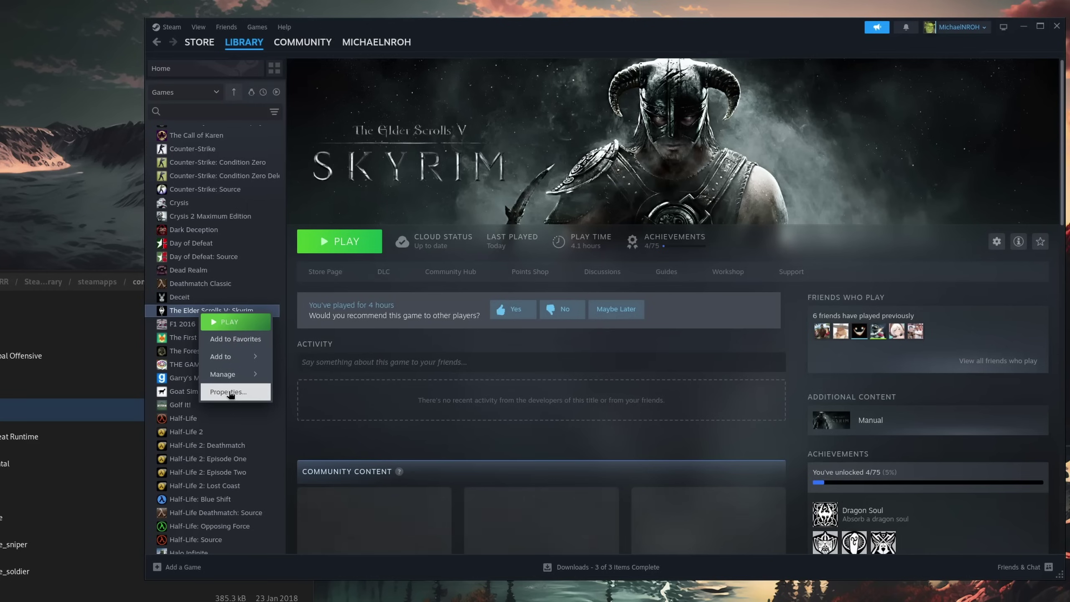
Force Skyrim to use Proton Experimental as its Steam Play compatibility tool
left_click(228, 392)
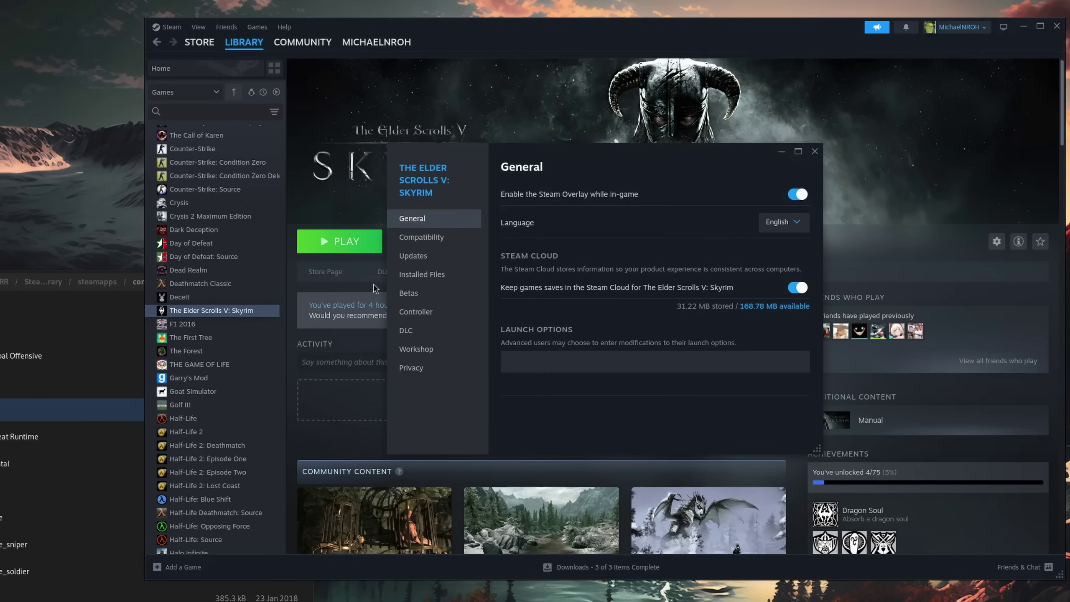
left_click(418, 247)
left_click(550, 200)
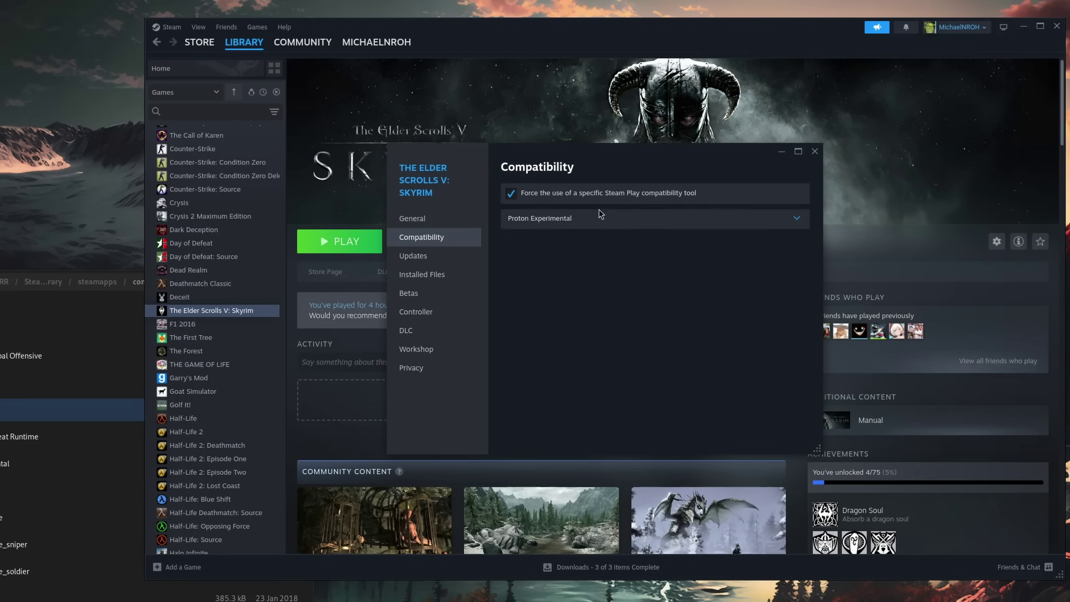
left_click(620, 218)
left_click(560, 248)
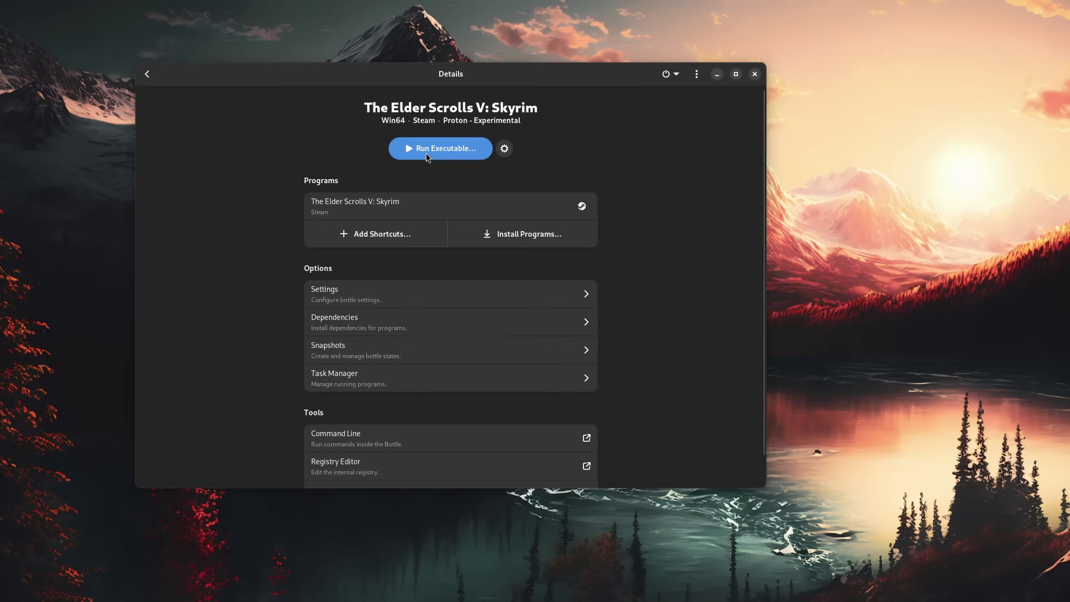
left_click(430, 148)
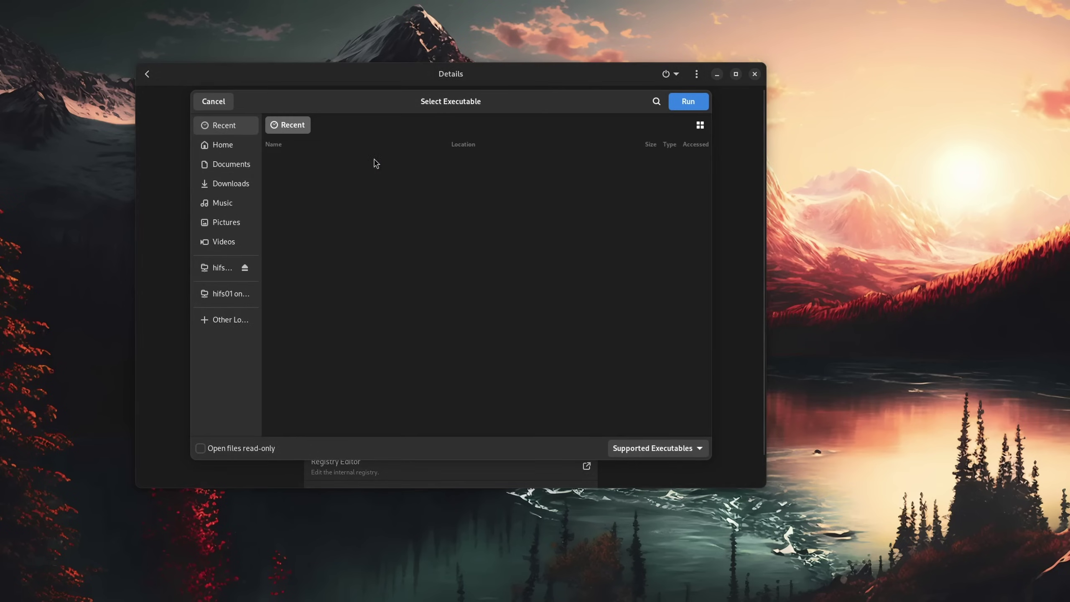
Run the Mod.Organizer-2.5.1rc2.exe installer from Downloads in the Skyrim bottle
left_click(220, 187)
left_click(660, 446)
left_click(646, 496)
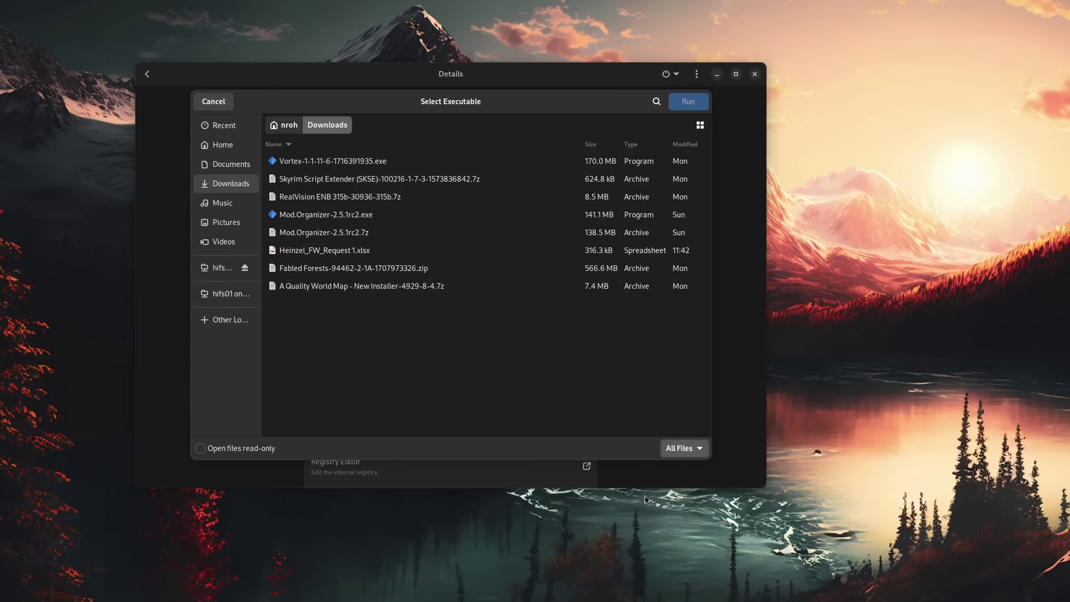
left_click(379, 215)
left_click(680, 105)
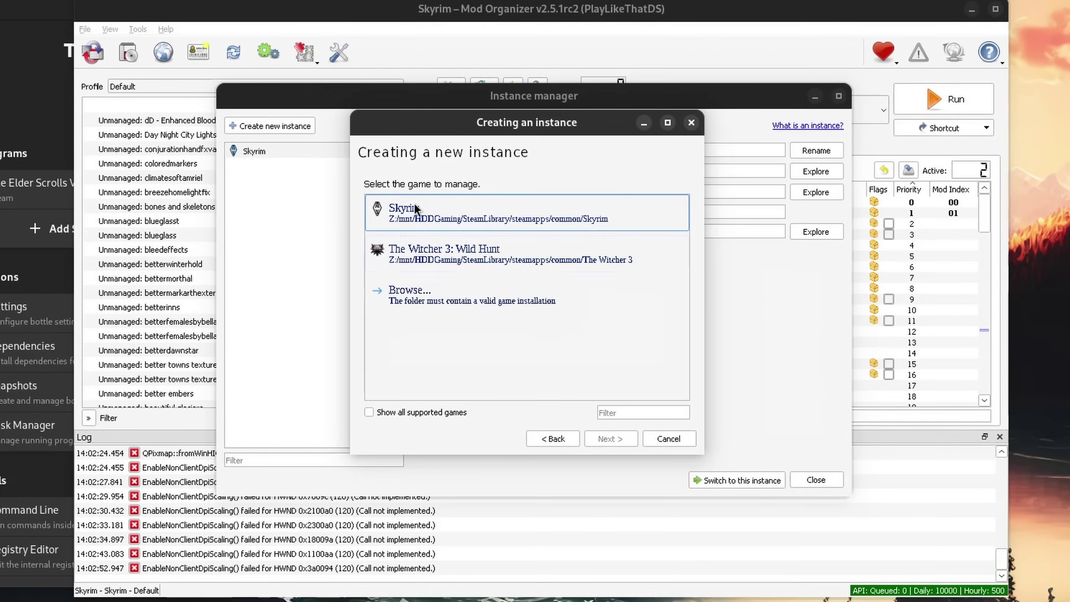
Bring up the context menu for the A Quality World Map mod in the mod list
left_click_drag(200, 189, 298, 190)
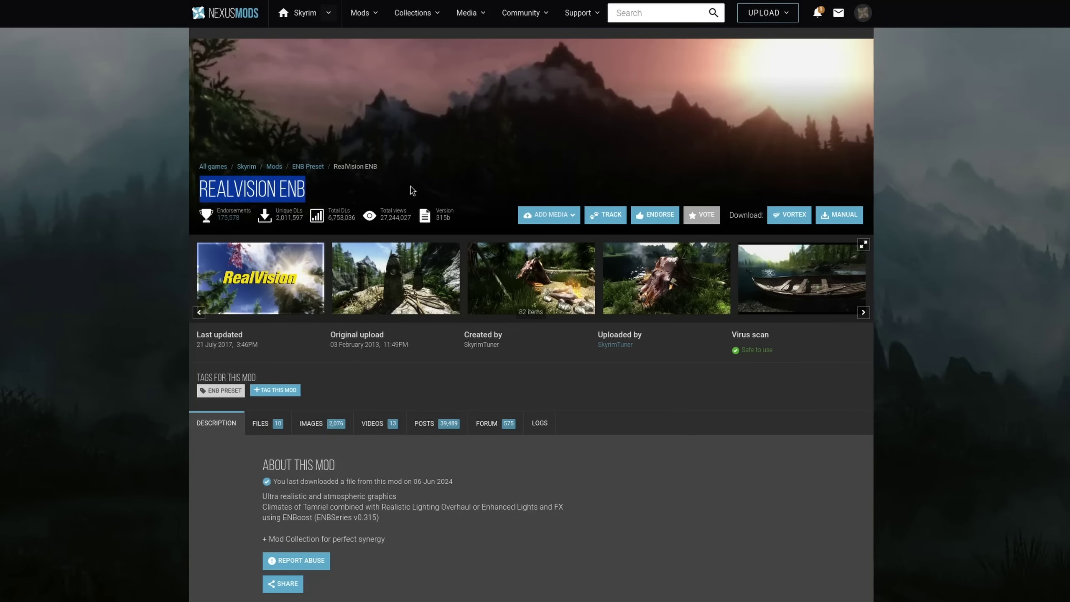
left_click(412, 190)
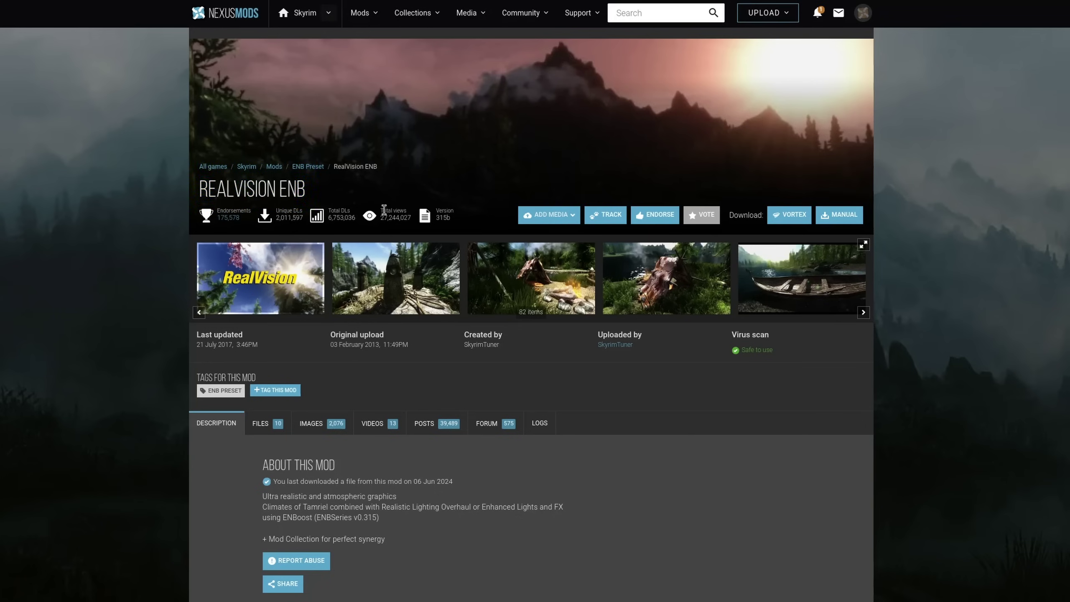
scroll(373, 230, "down", 5)
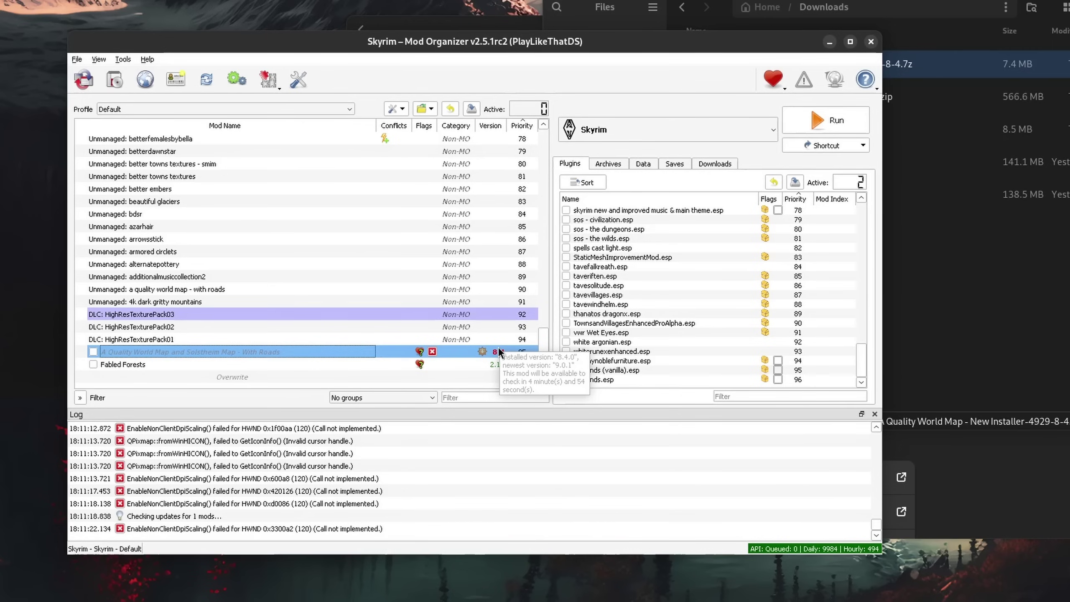
right_click(151, 355)
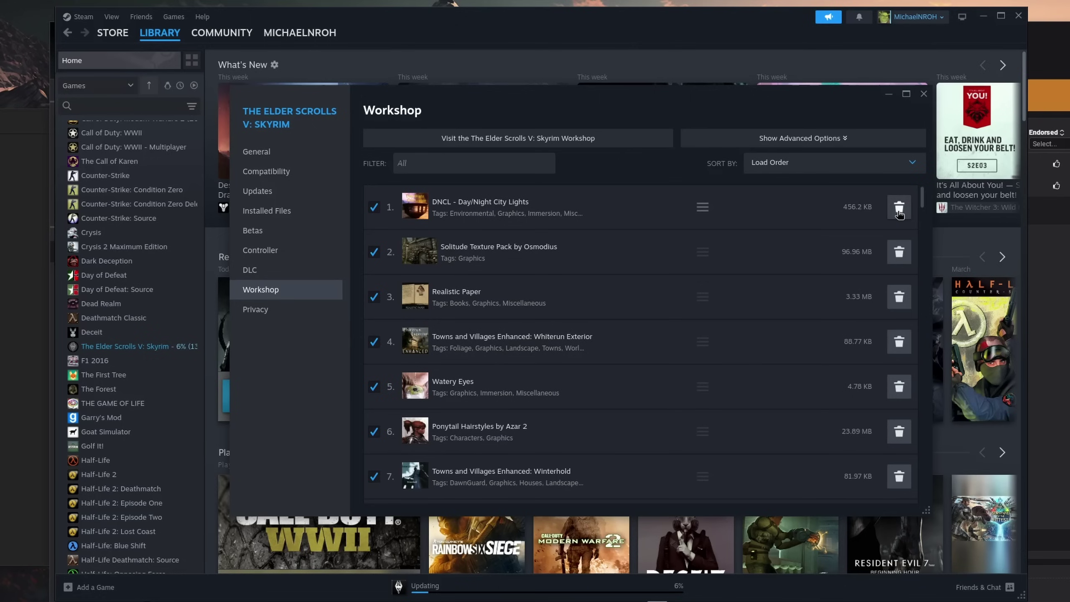
Unsubscribe from all eight Skyrim Workshop mods, then disable A Quality World Map in Vortex
left_click(899, 210)
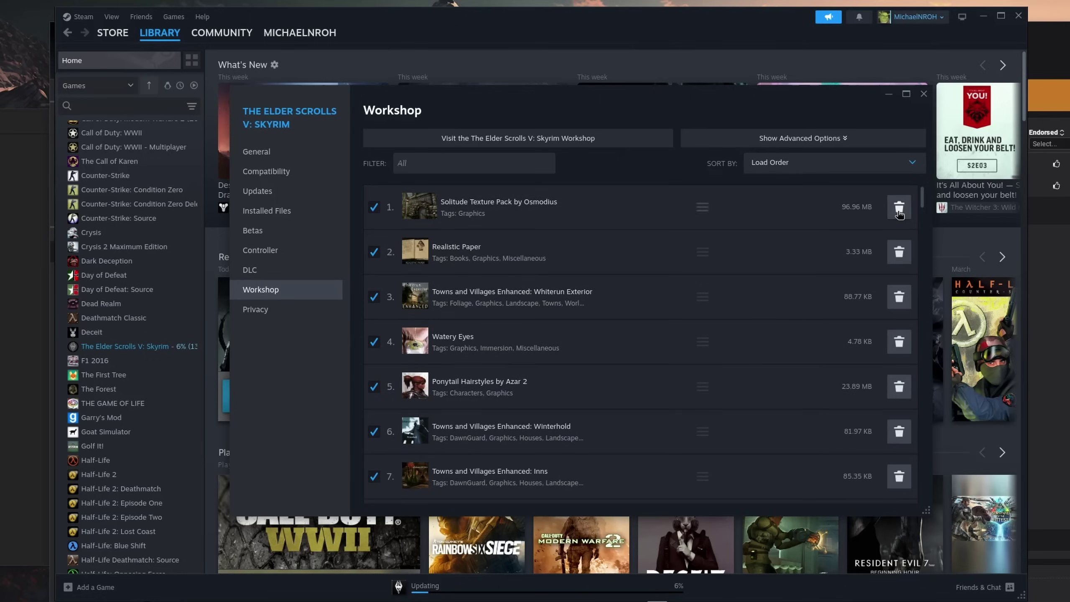
left_click(899, 210)
left_click(898, 211)
left_click(899, 210)
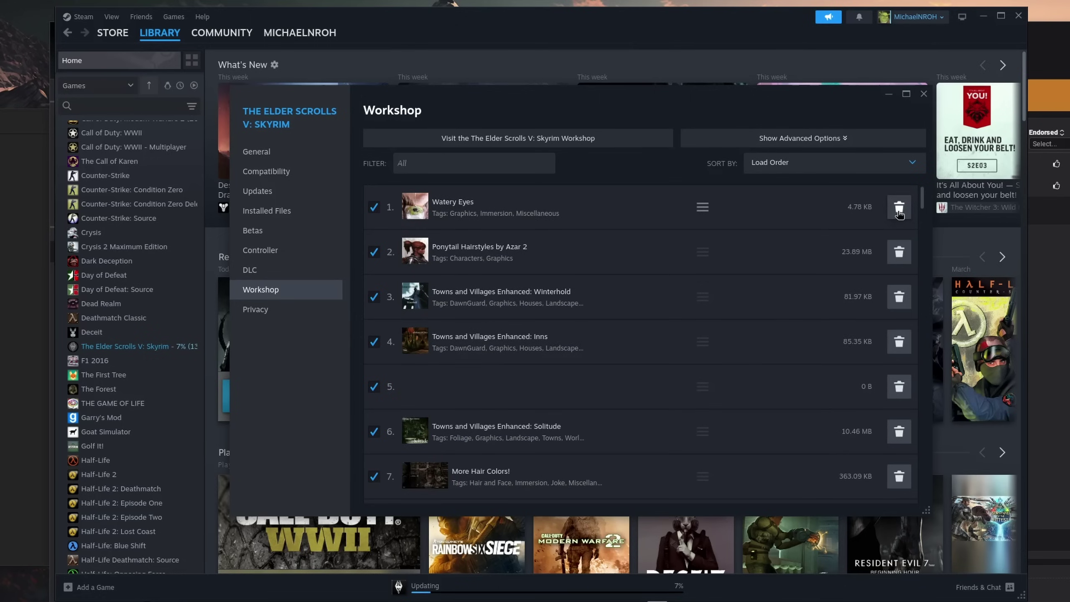
left_click(899, 211)
left_click(899, 211)
left_click(899, 211)
left_click(899, 211)
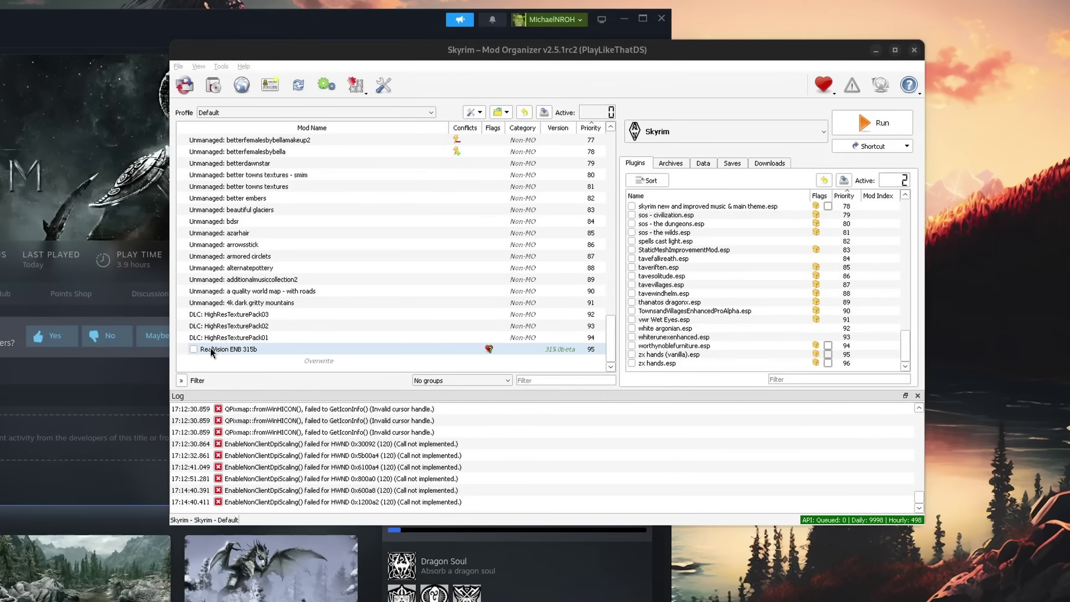
left_click(193, 350)
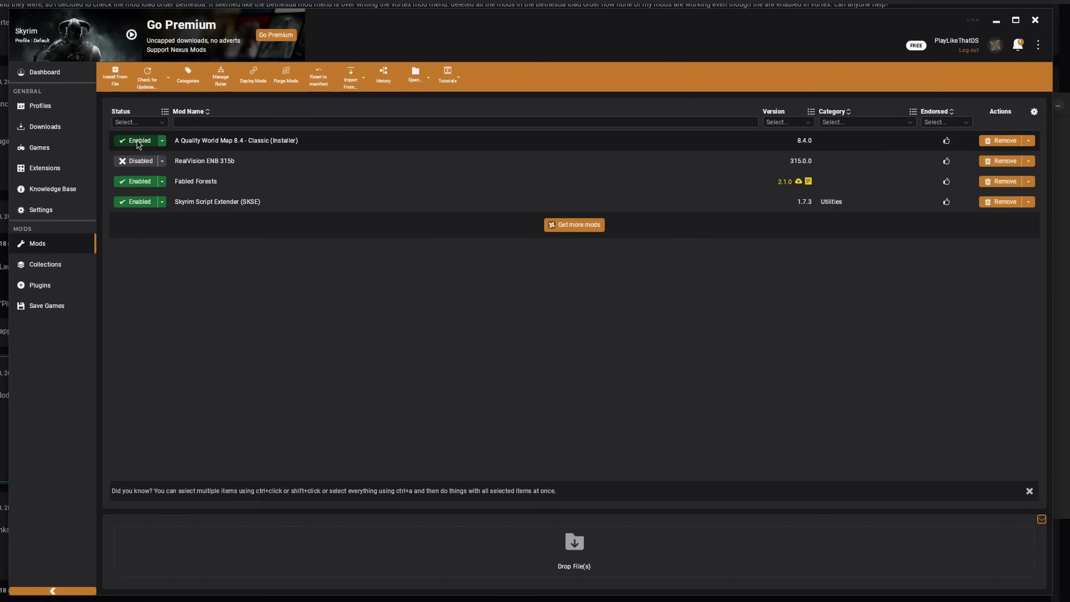
left_click(139, 141)
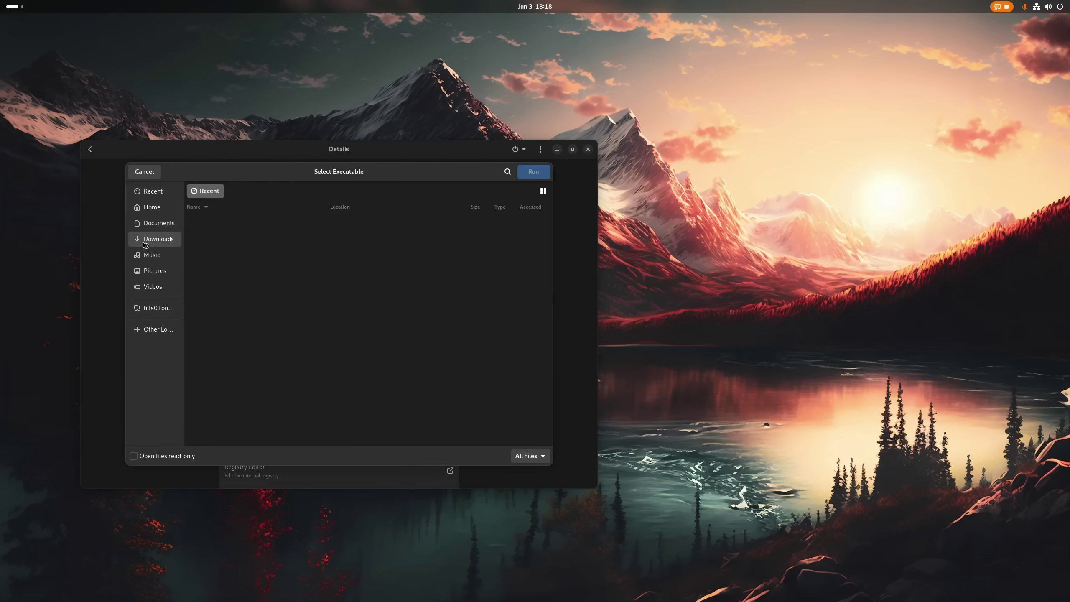
Install Vortex to the default folder in the bottle and copy the Vortex folder path
double_click(226, 221)
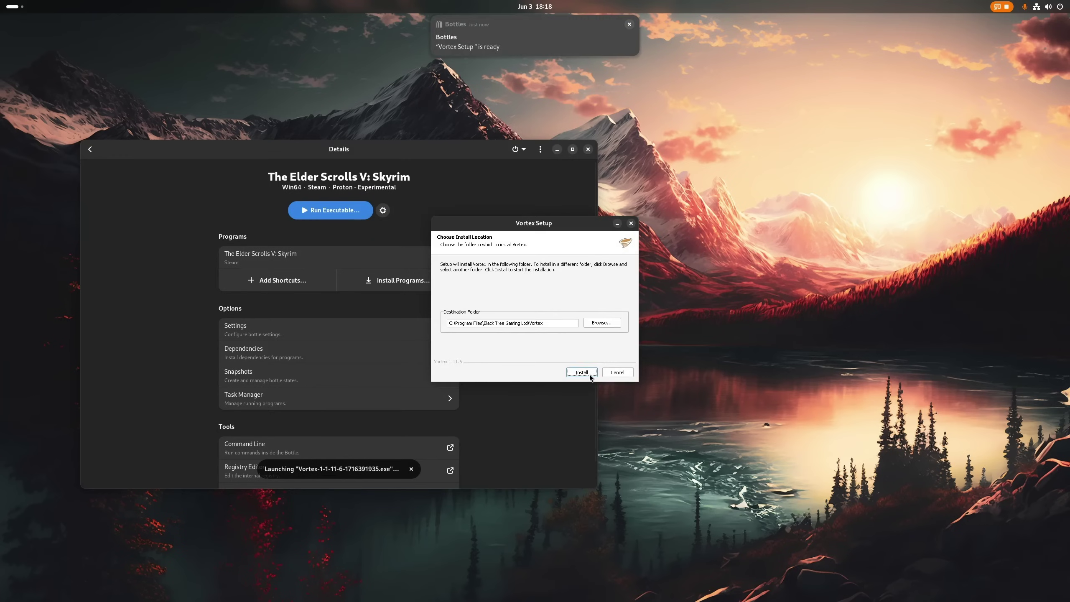
left_click(589, 373)
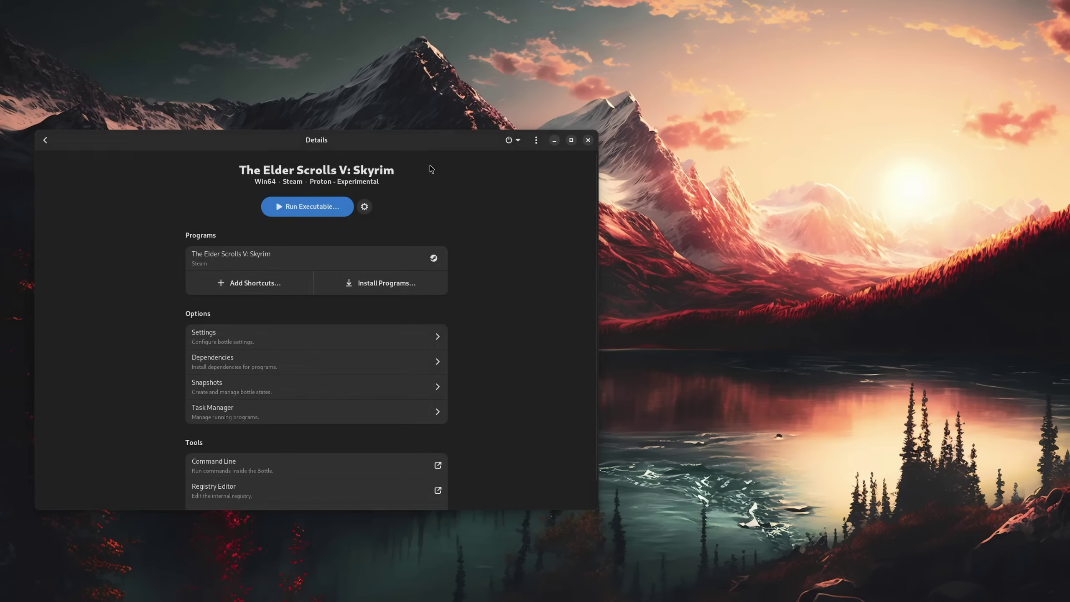
left_click(536, 140)
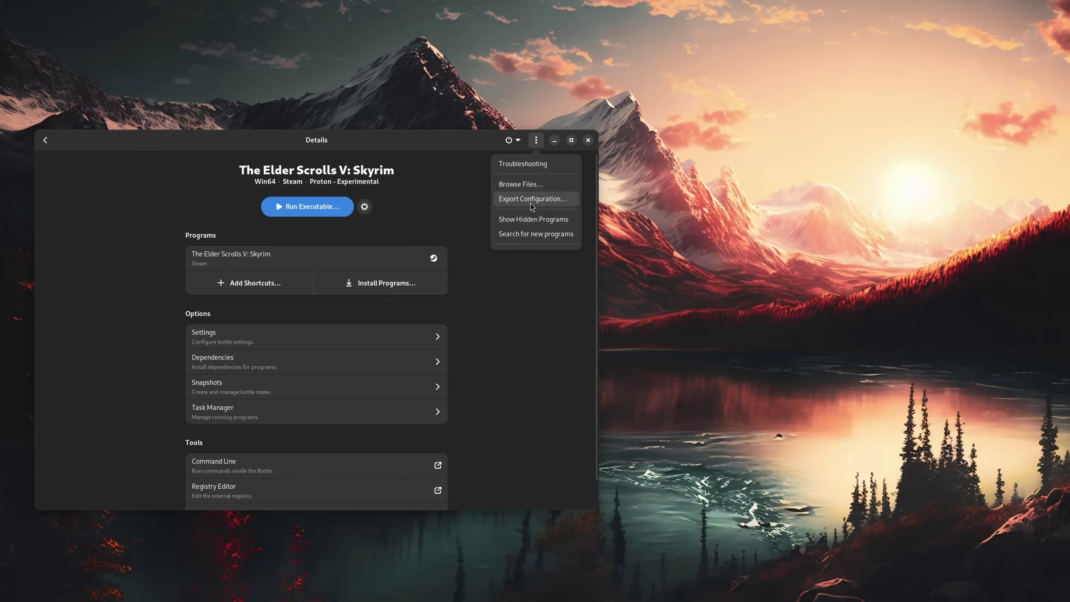
left_click(515, 187)
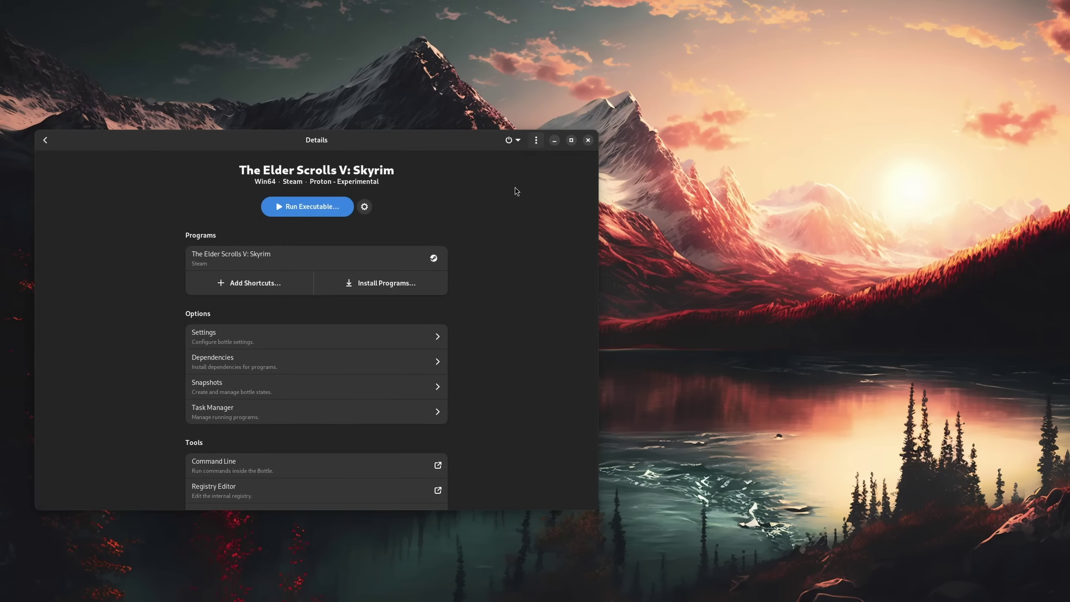
left_click(924, 141)
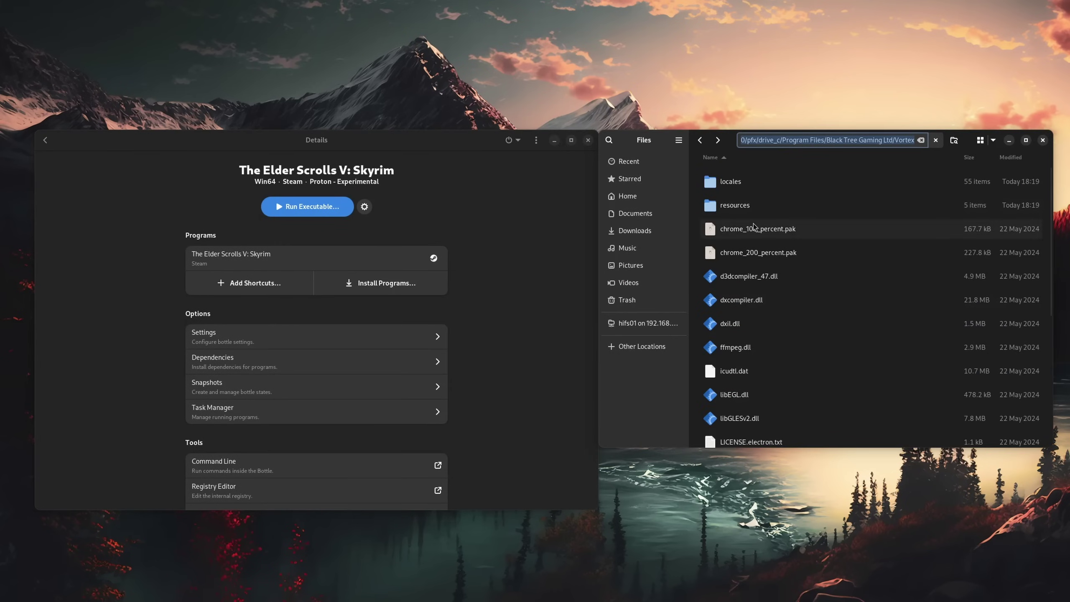
Add Vortex.exe from the pasted folder path as a program shortcut in the bottle
left_click(253, 283)
key("ctrl+l")
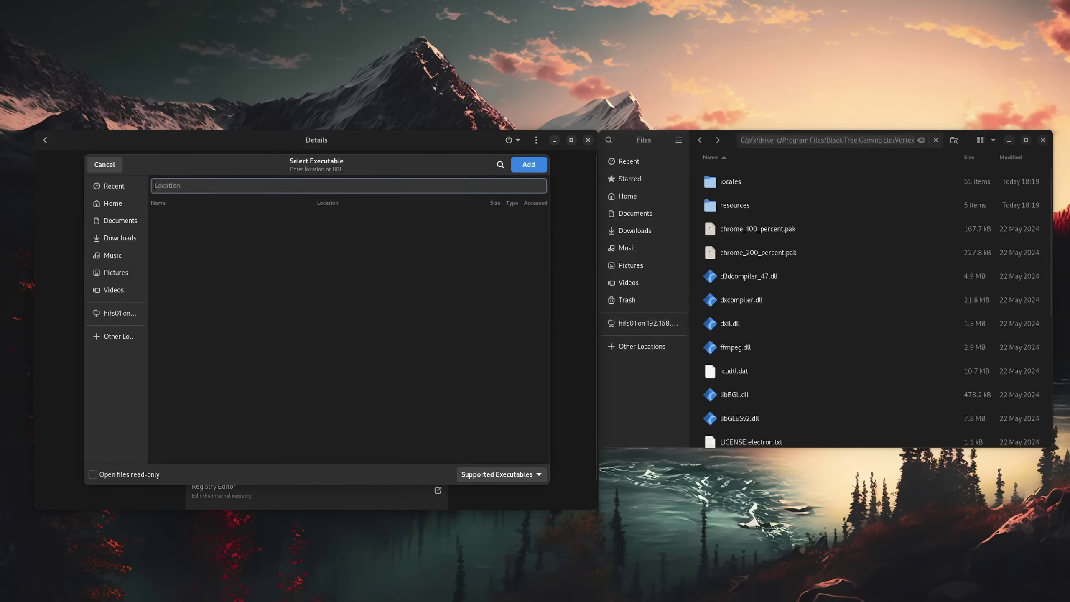
type("/mnt/HDDGaming/SteamLibrary/steamapps/compatdata/72850/pfx/drive_c/Program Files/Black Tree Gaming Ltd/Vortex")
key("Return")
left_click(179, 266)
left_click(528, 165)
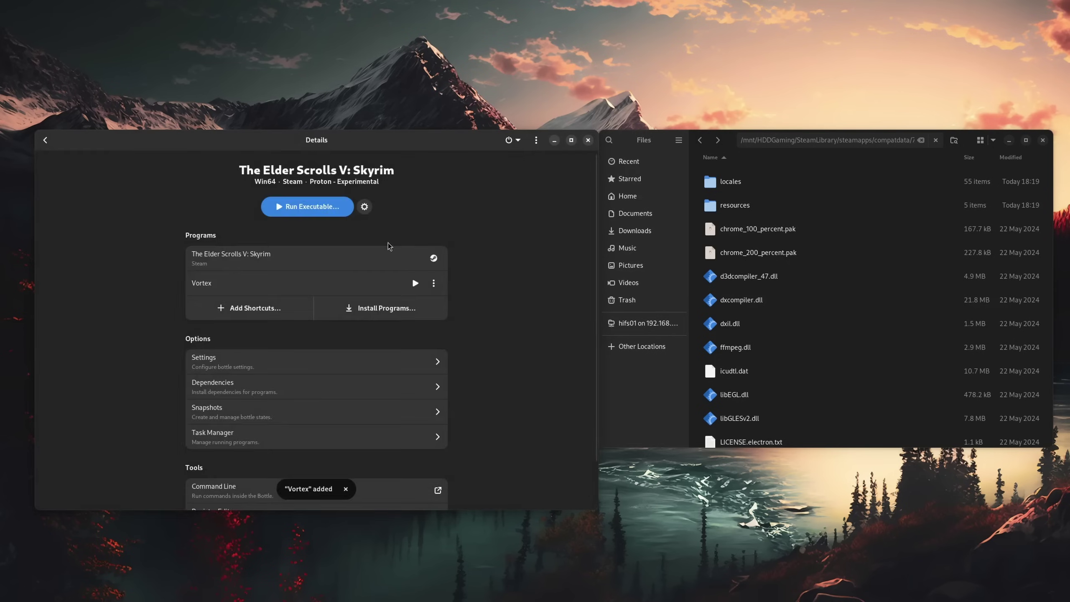
left_click(433, 283)
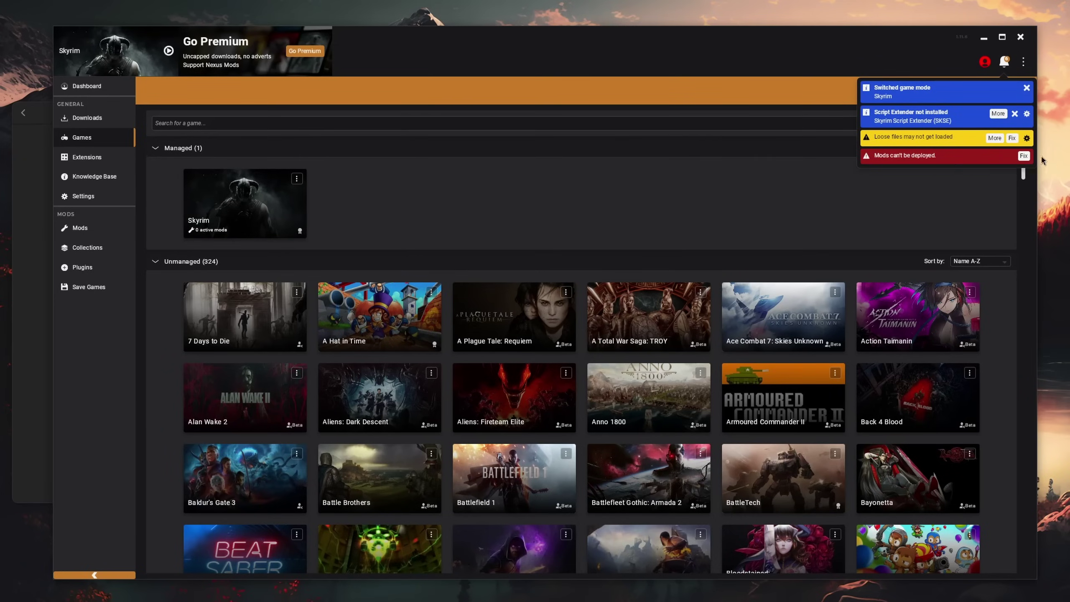
Fix mod deployment, enable RealVision ENB 315b, and install A Quality World Map with chosen options
left_click(1023, 156)
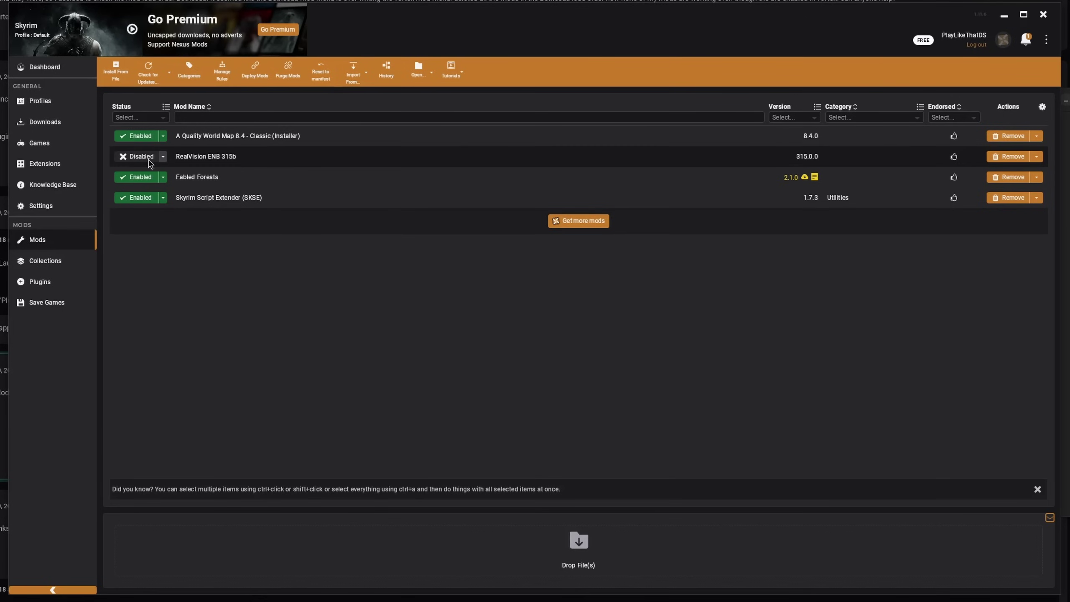
left_click(145, 157)
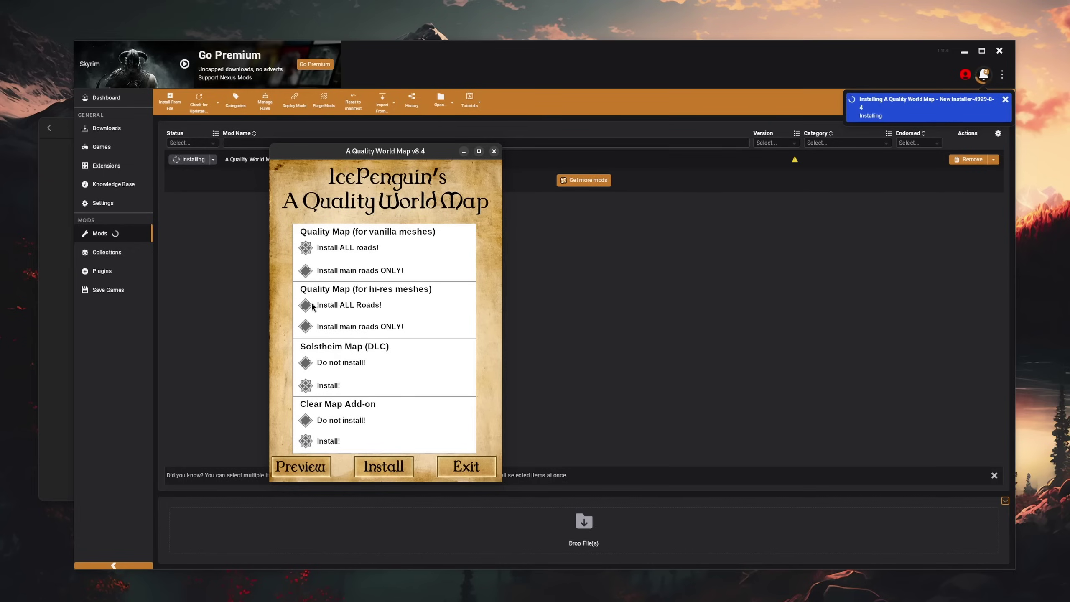
left_click(311, 252)
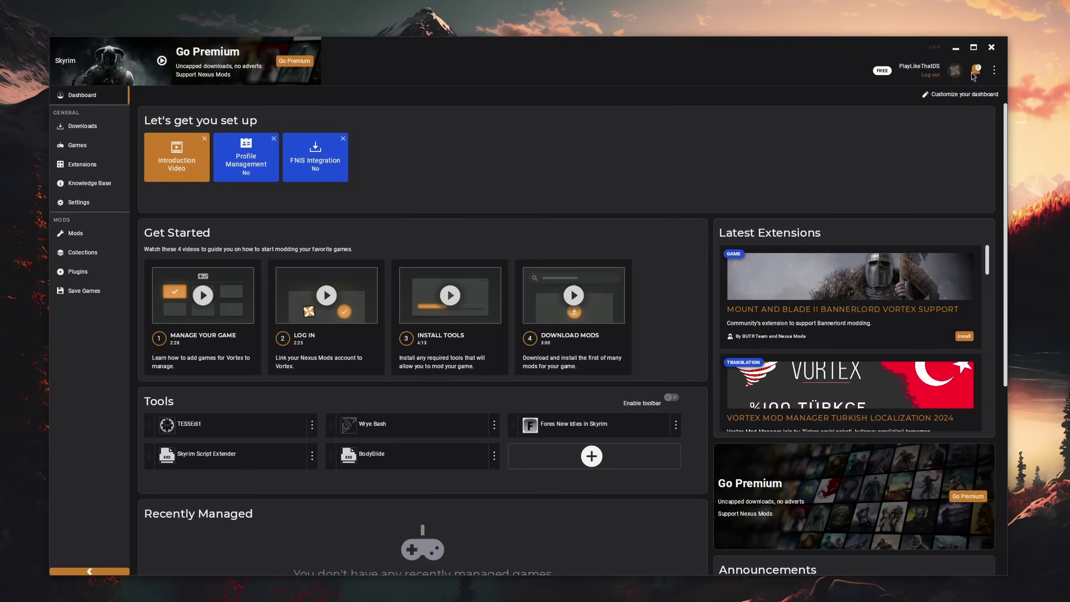
Check Vortex's pending notifications and review the plugin list
left_click(973, 72)
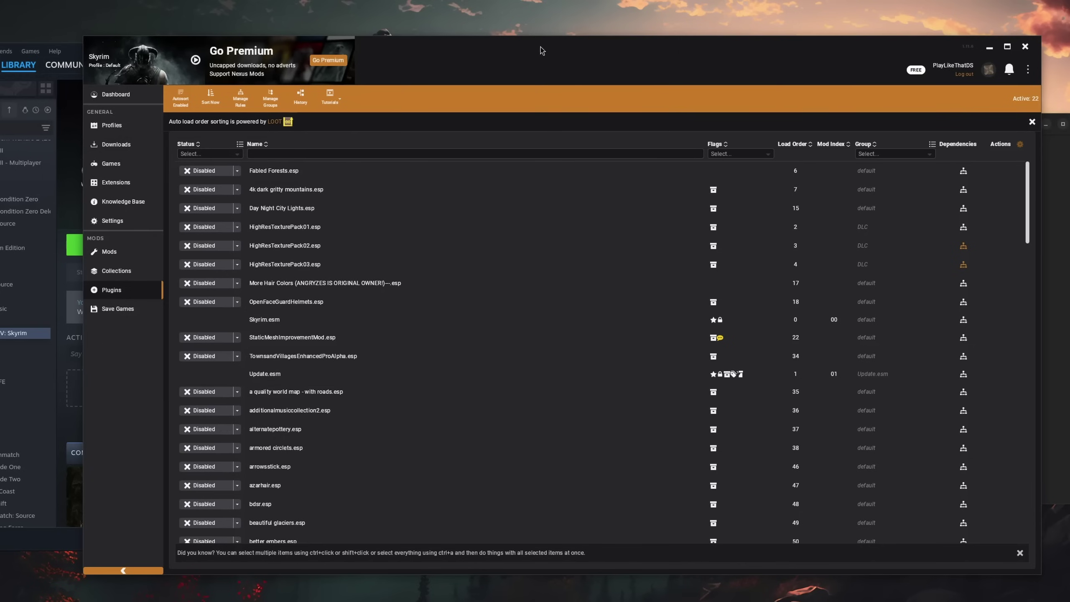
left_click_drag(540, 47, 560, 17)
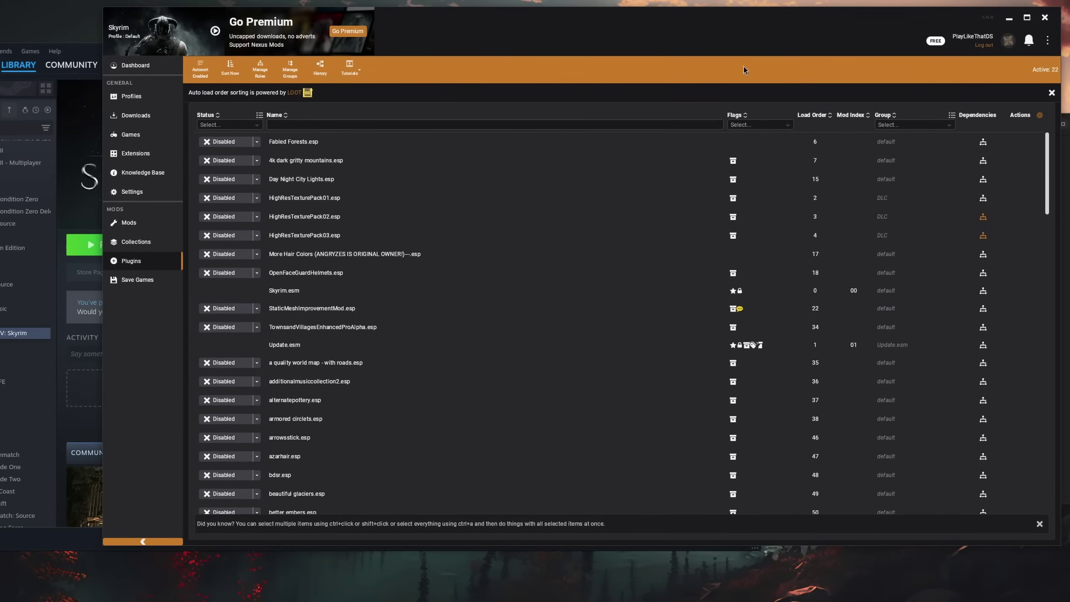
scroll(350, 339, "down", 10)
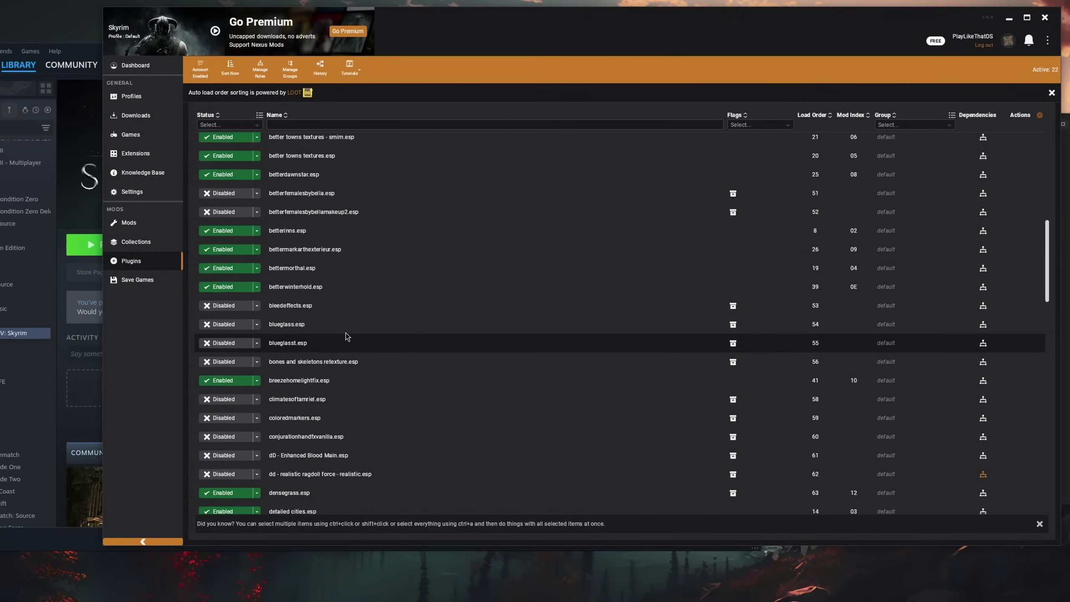
scroll(346, 336, "up", 1)
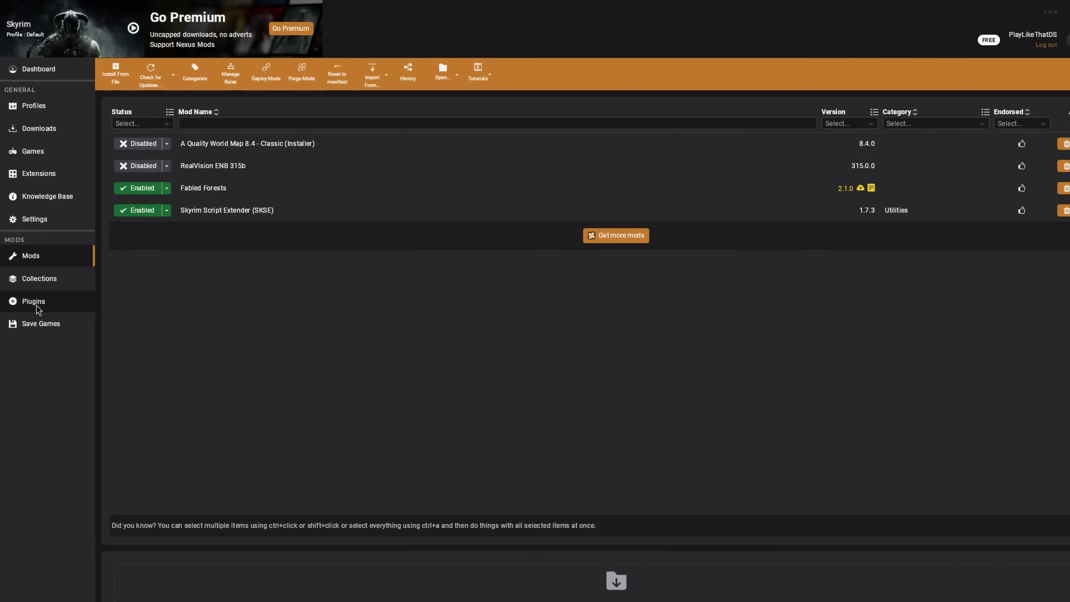
Show the Skyrim plugin list from the top, with Fabled Forests.esp enabled
left_click(36, 308)
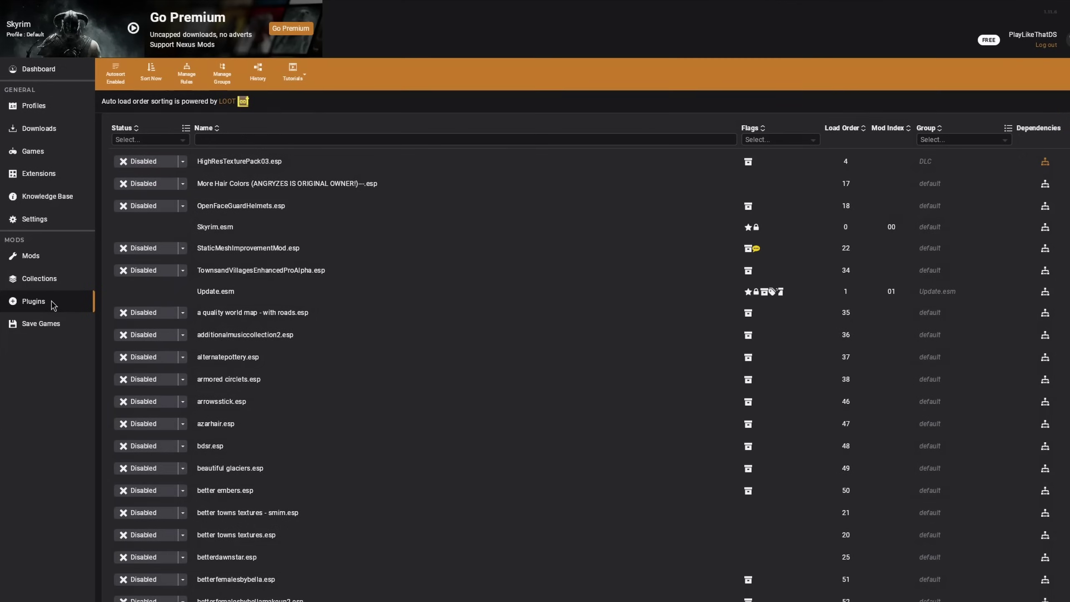
scroll(209, 249, "up", 3)
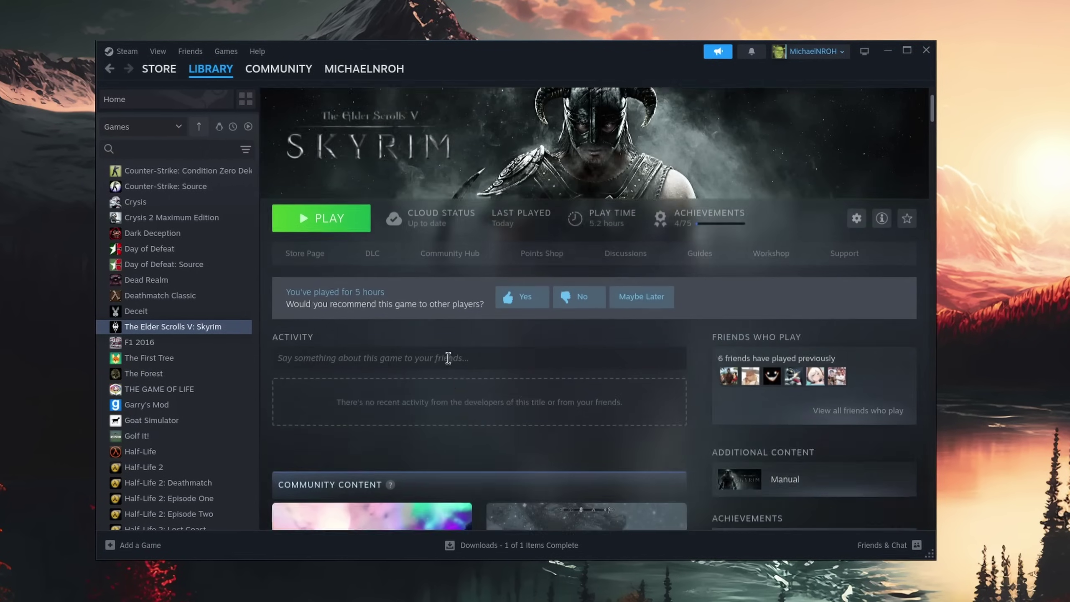
scroll(448, 359, "up", 2)
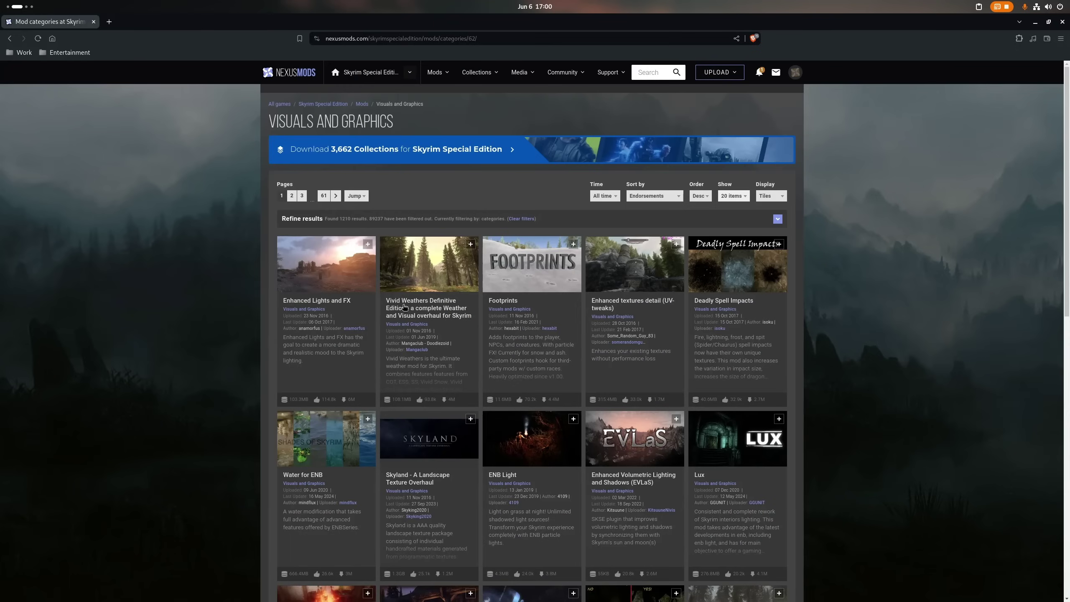
Pick the RealVision ENB .7z archive in the Downloads folder to install as a new mod
left_click(405, 308)
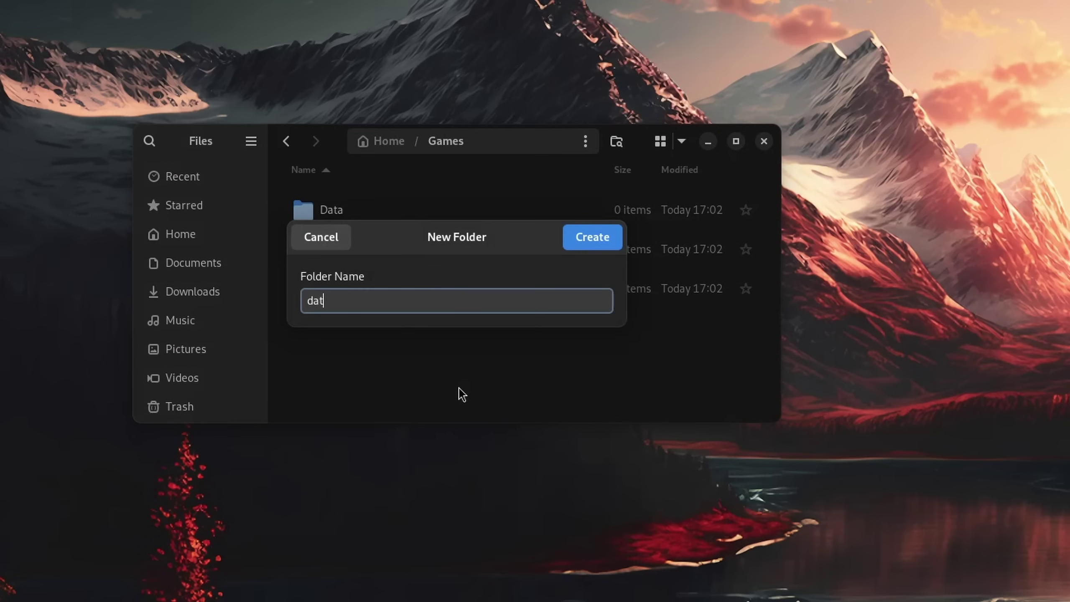
type("at")
key("Return")
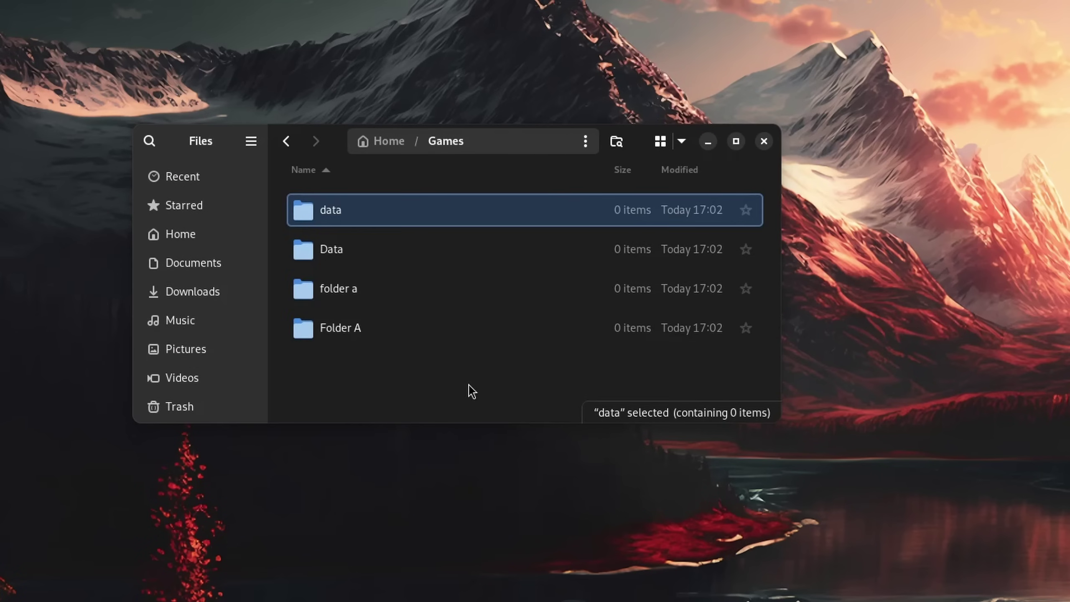
left_click(361, 255)
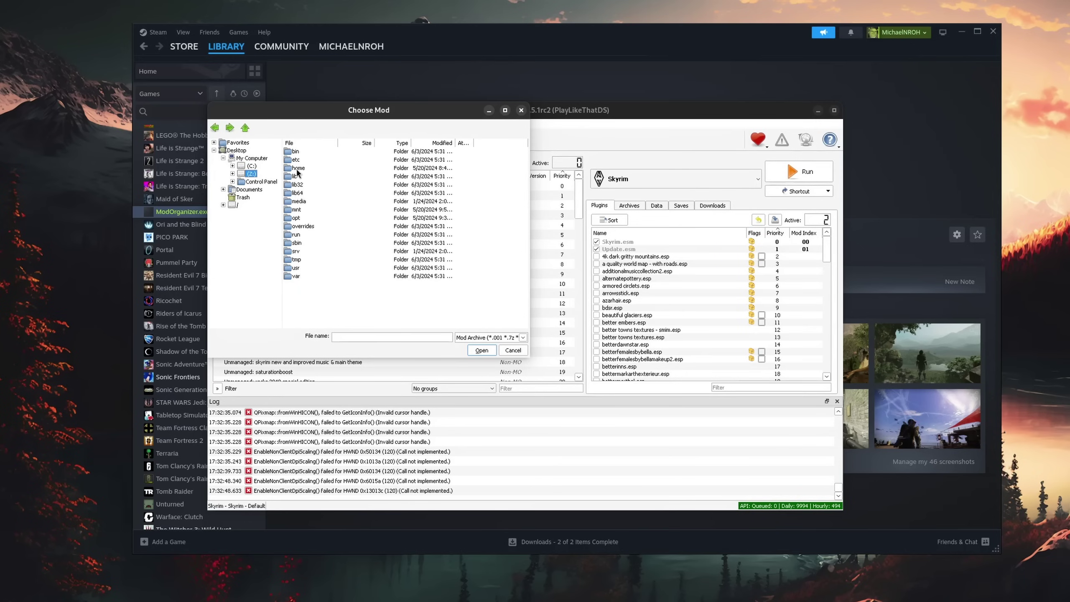
double_click(298, 168)
double_click(299, 152)
double_click(305, 176)
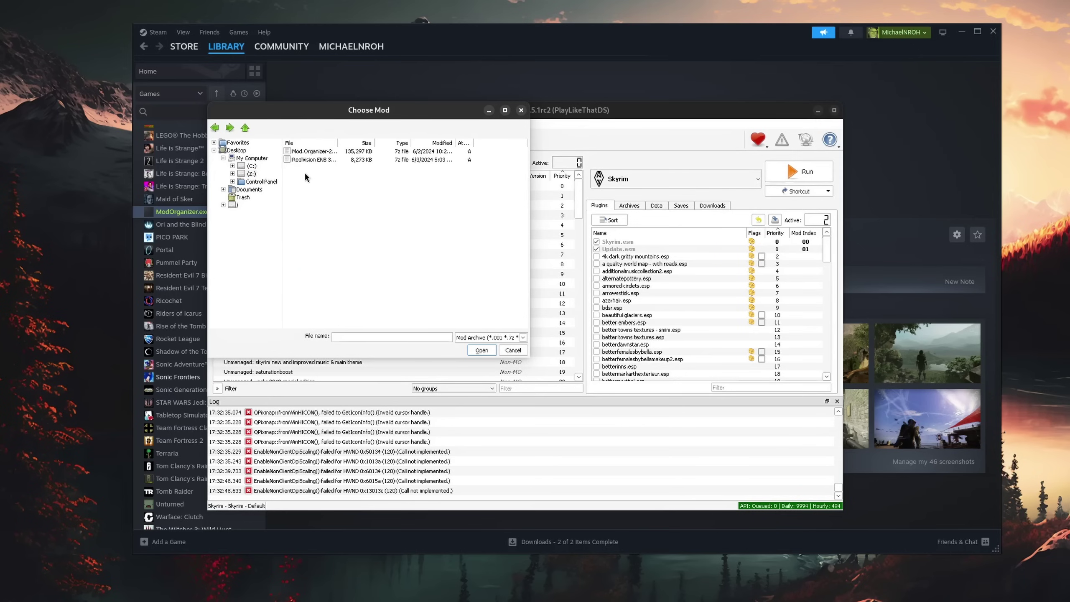
left_click(481, 351)
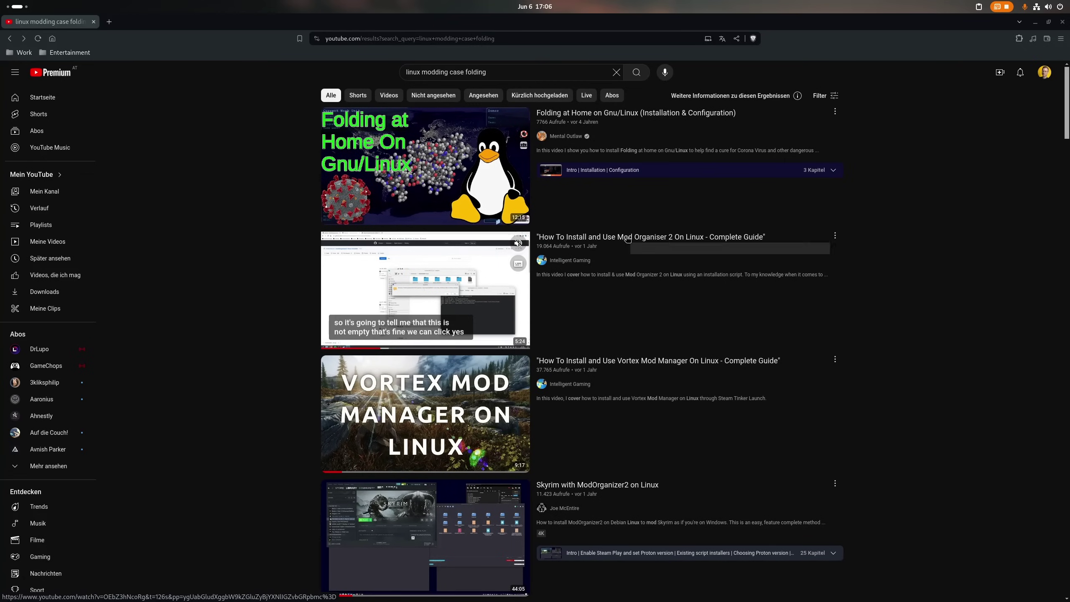
Browse the 'linux modding case folding' video results through to the Iris Installer download page
scroll(627, 239, "down", 2)
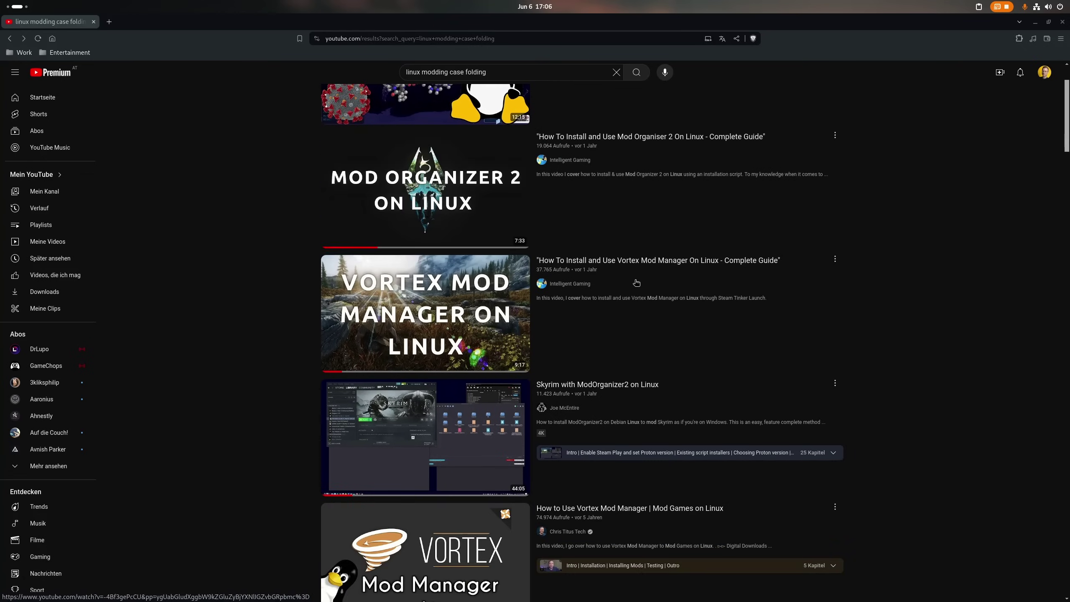
scroll(607, 273, "down", 2)
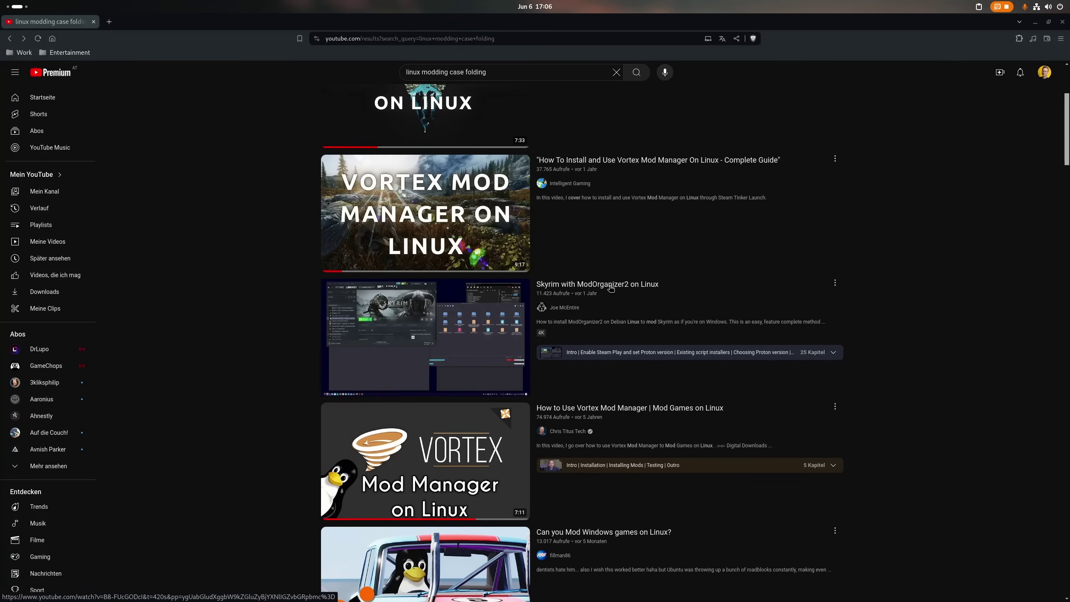
scroll(611, 287, "down", 2)
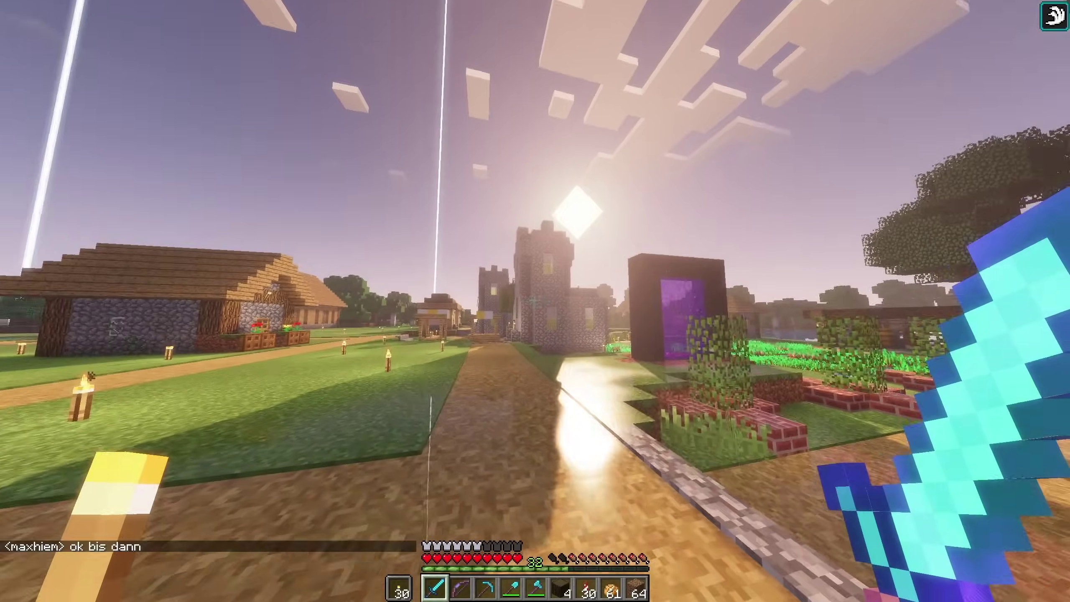
key("Escape")
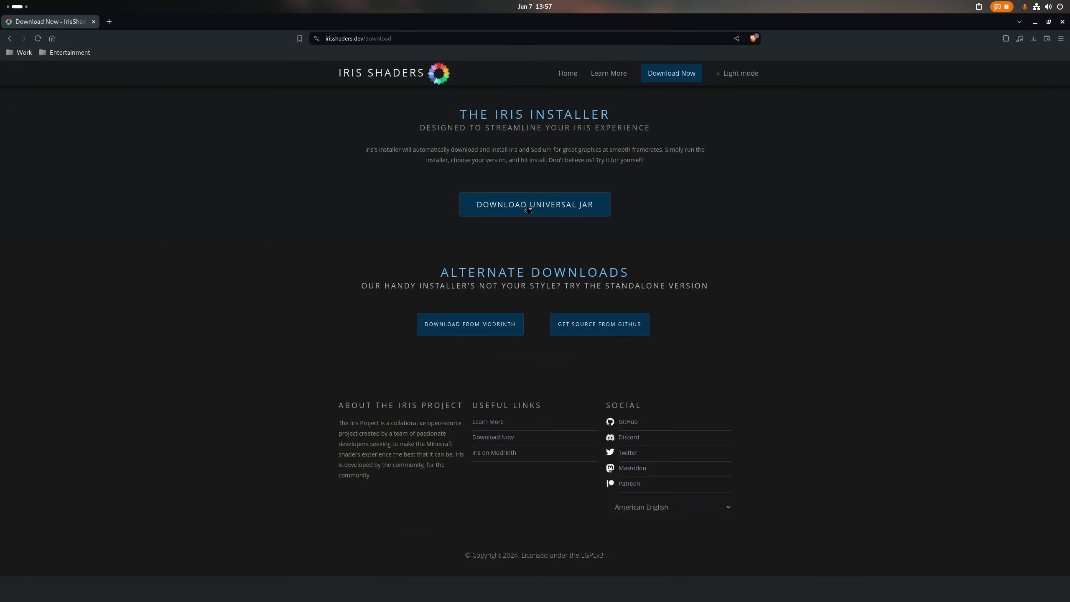
Save Iris-Installer-3.2.0.jar, then search Fedora Packages for openjdk to find java-latest-openjdk
left_click(558, 212)
left_click(728, 124)
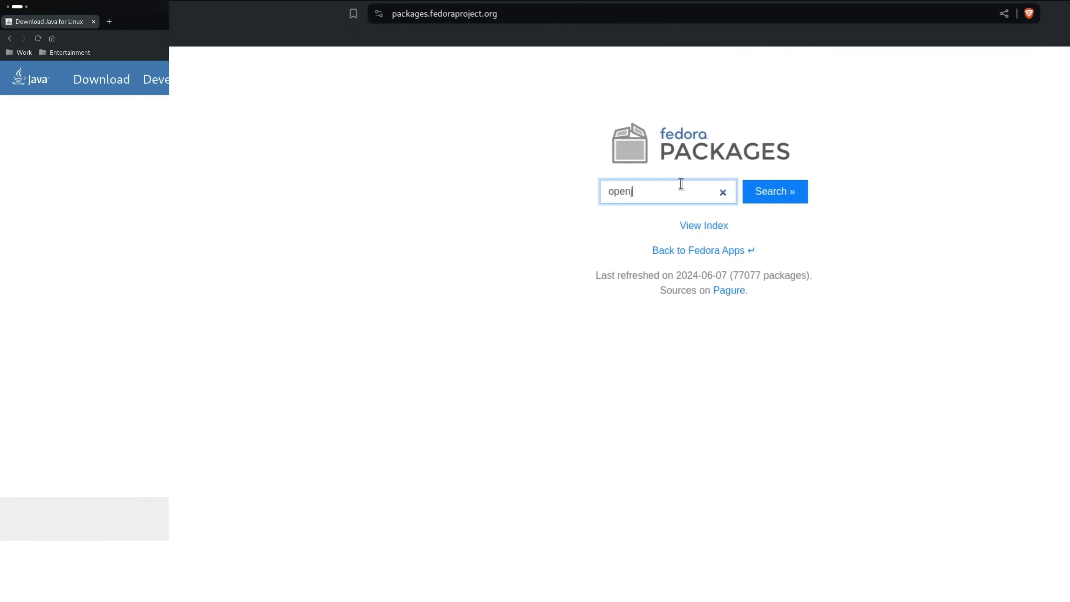
key("Return")
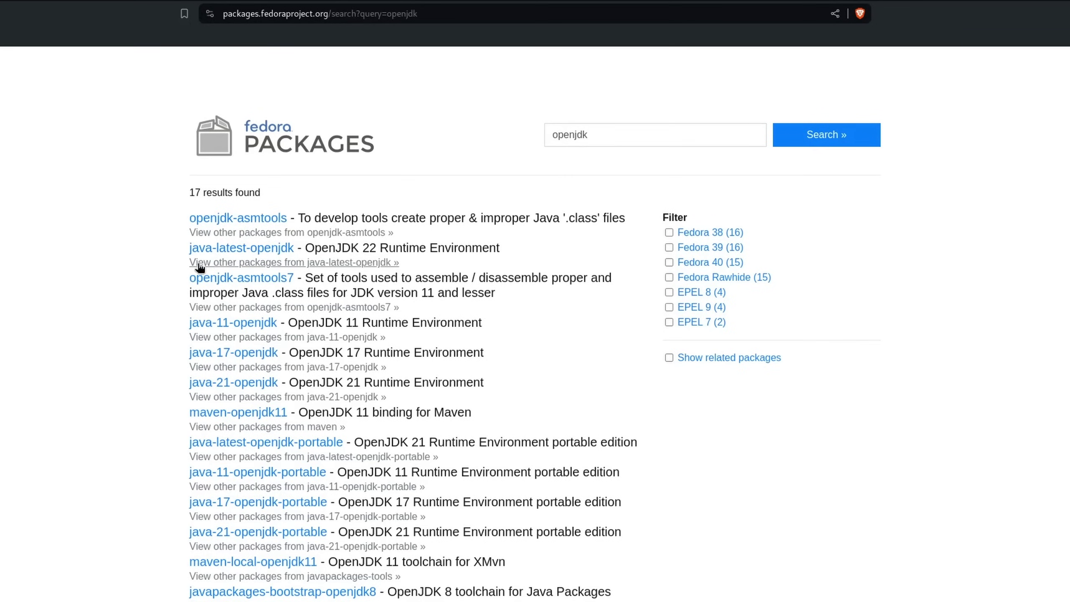
type("java")
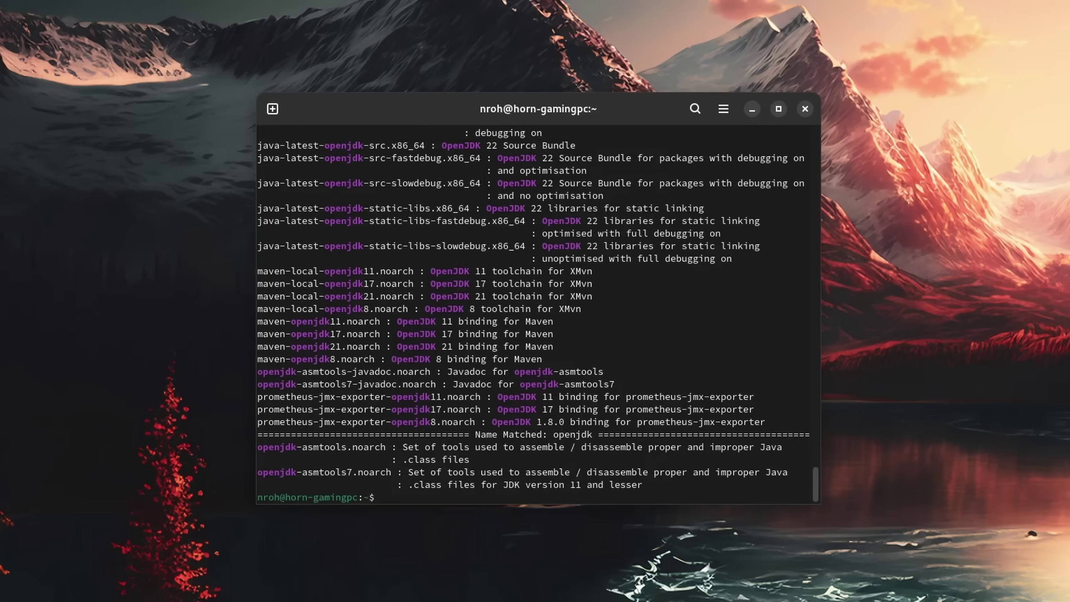
Copy java-latest-openjdk from the dnf results and run sudo dnf install java-latest-openjdk
scroll(290, 217, "up", 5)
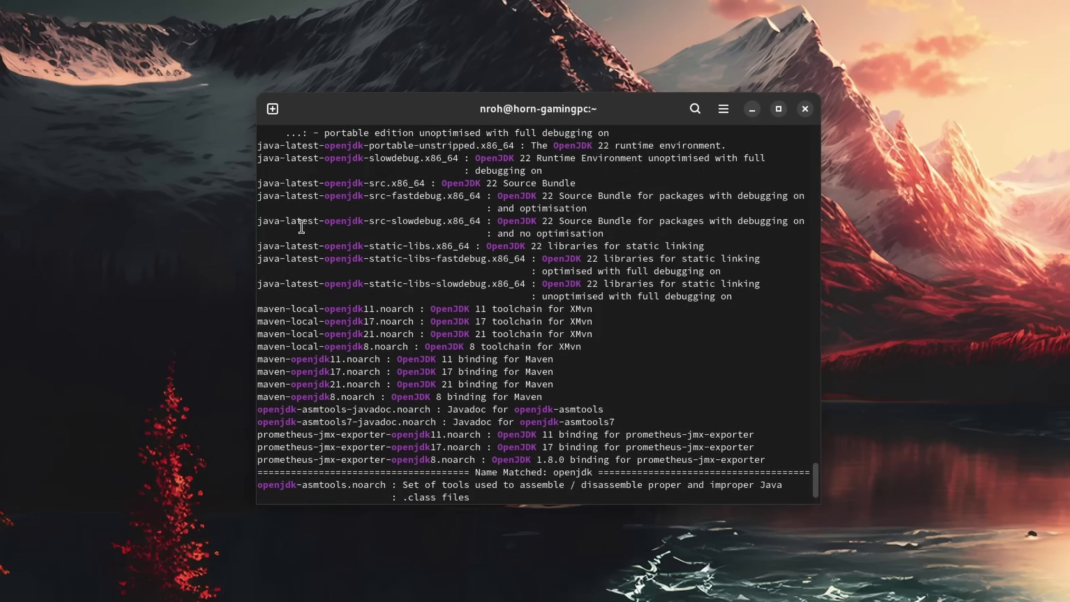
scroll(315, 270, "up", 5)
left_click_drag(315, 270, 309, 259)
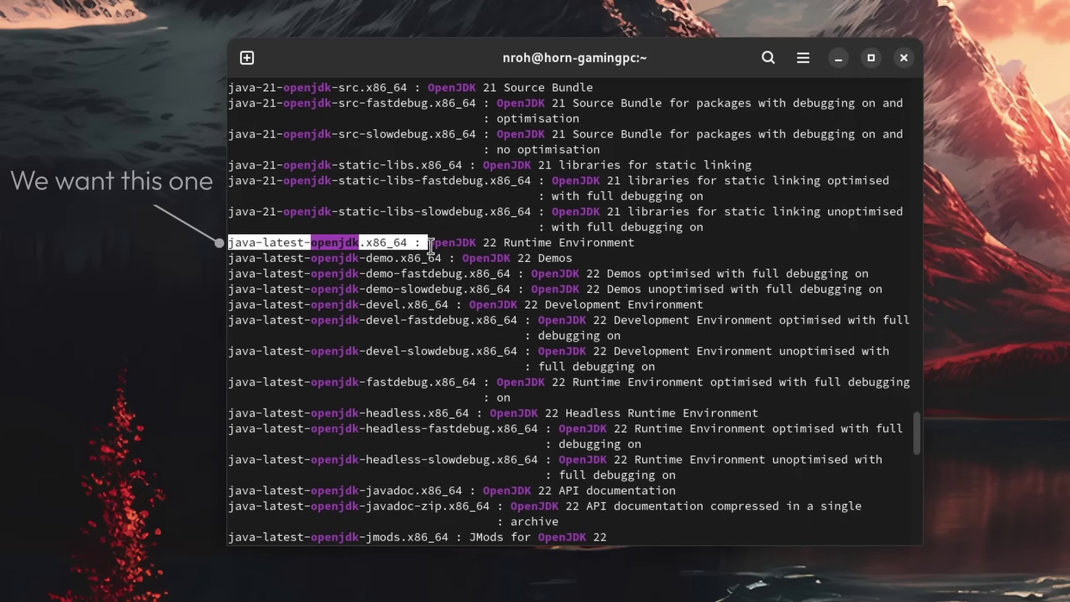
type("sudo dnf install java-latest-openjdk")
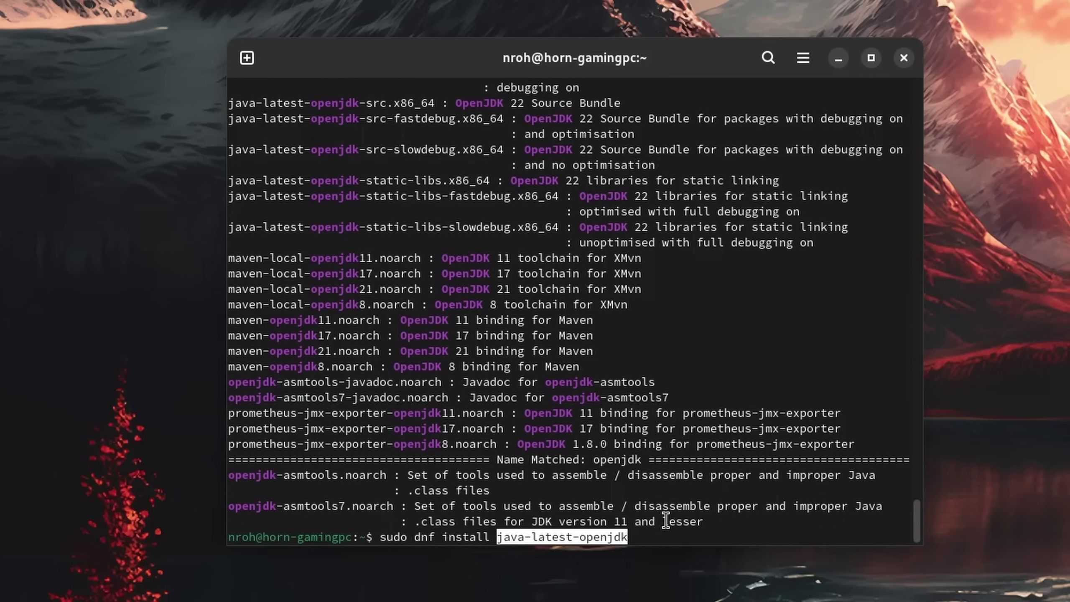
key("Return")
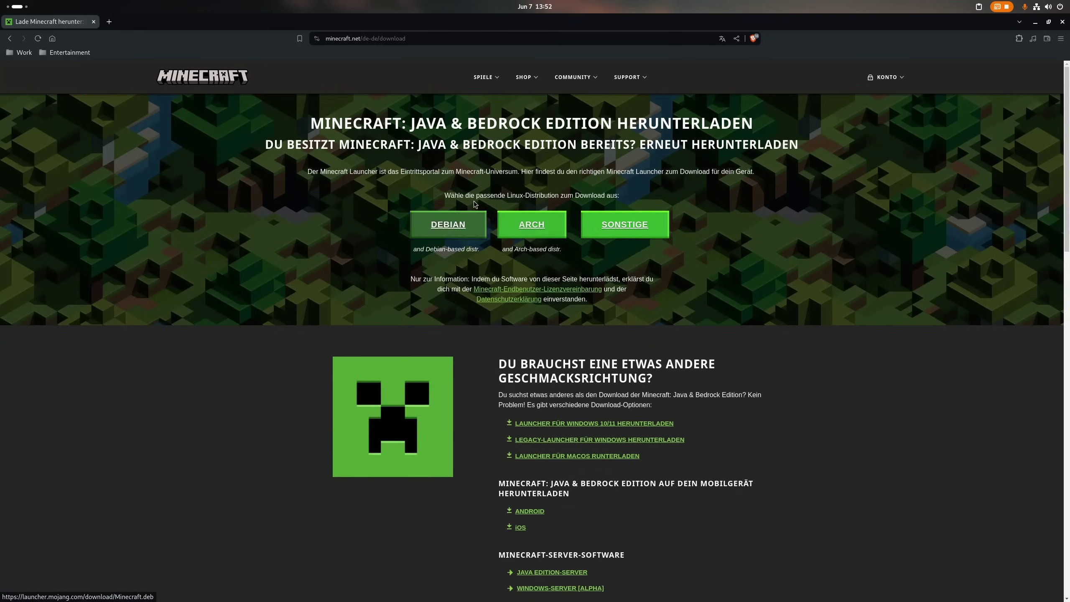
Keep game version 1.20.6, show hidden folders, and confirm Minecraft is the Flatpak install
left_click(459, 223)
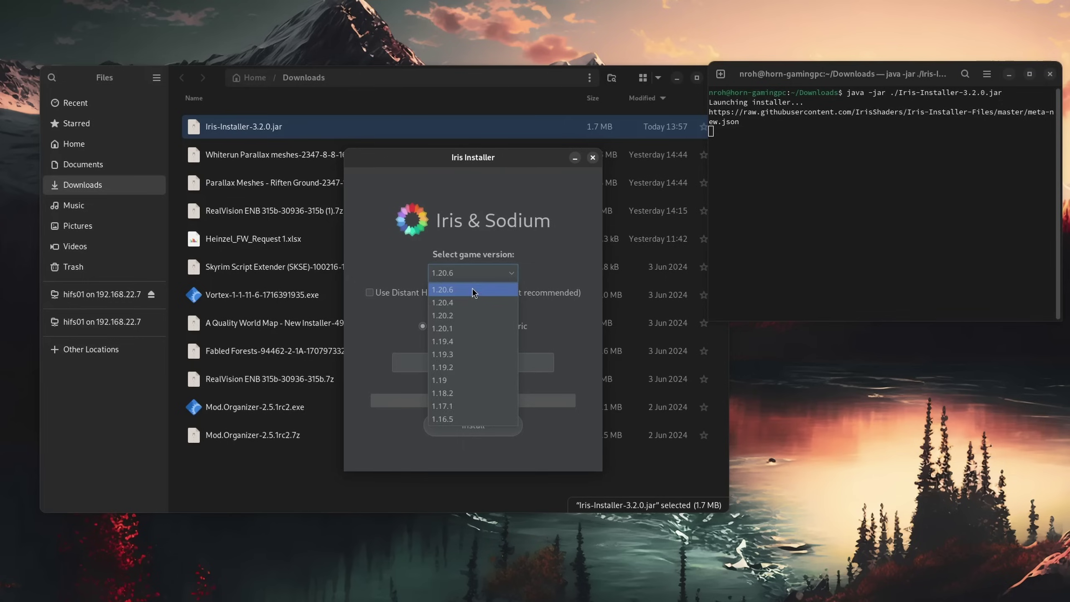
left_click(474, 290)
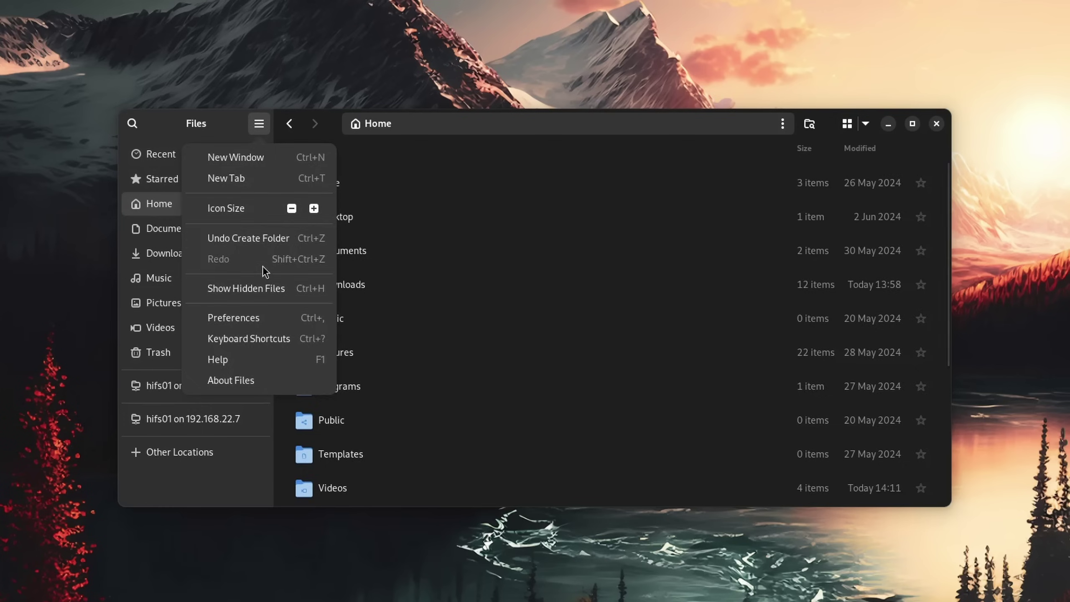
left_click(264, 284)
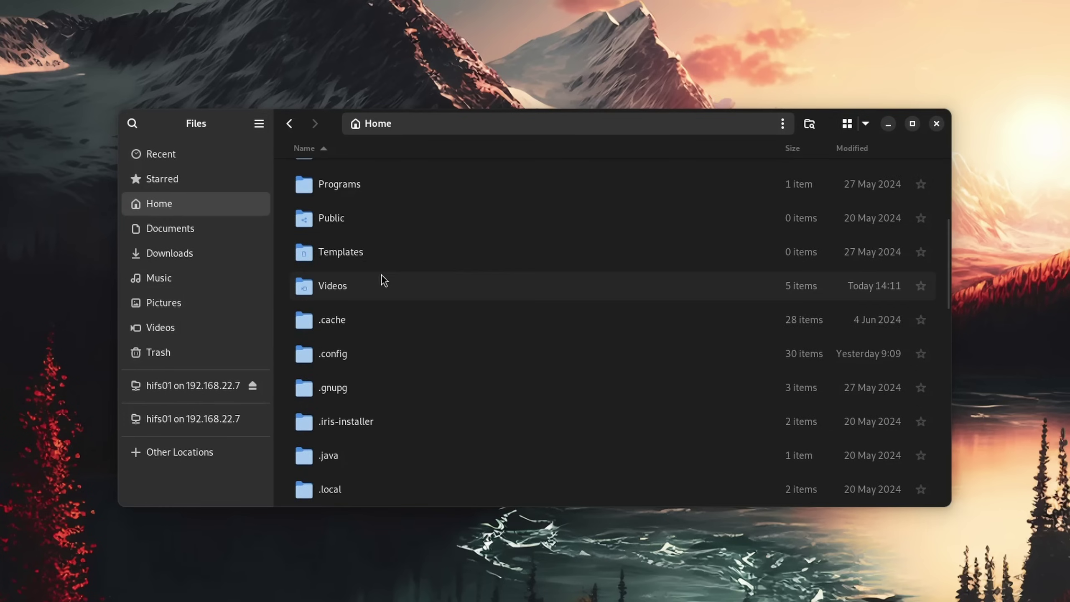
scroll(382, 279, "down", 3)
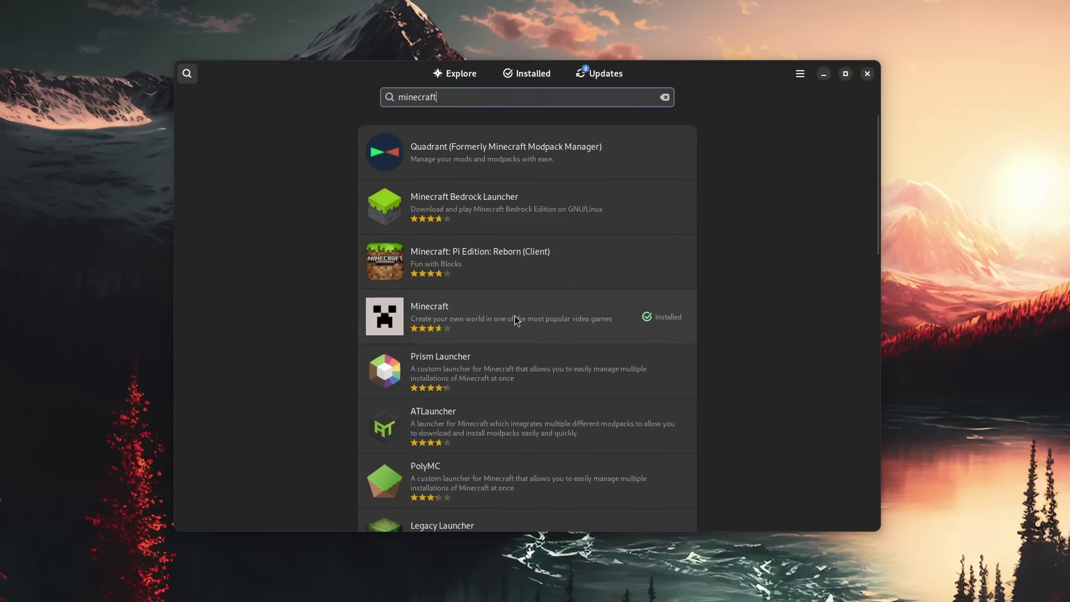
left_click(516, 318)
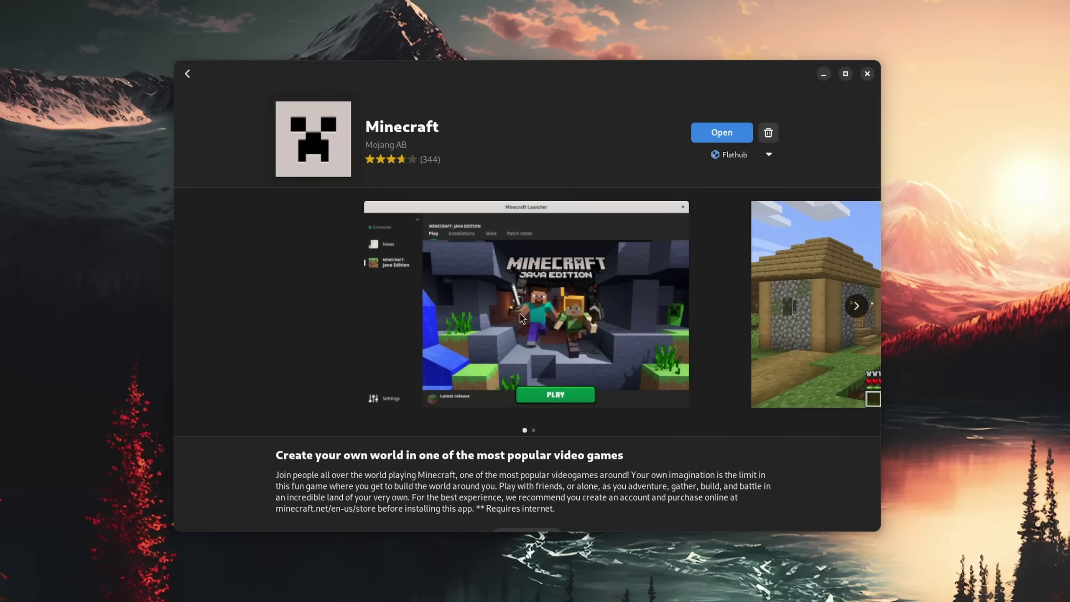
left_click(732, 157)
left_click(582, 165)
scroll(501, 269, "down", 4)
scroll(506, 273, "up", 4)
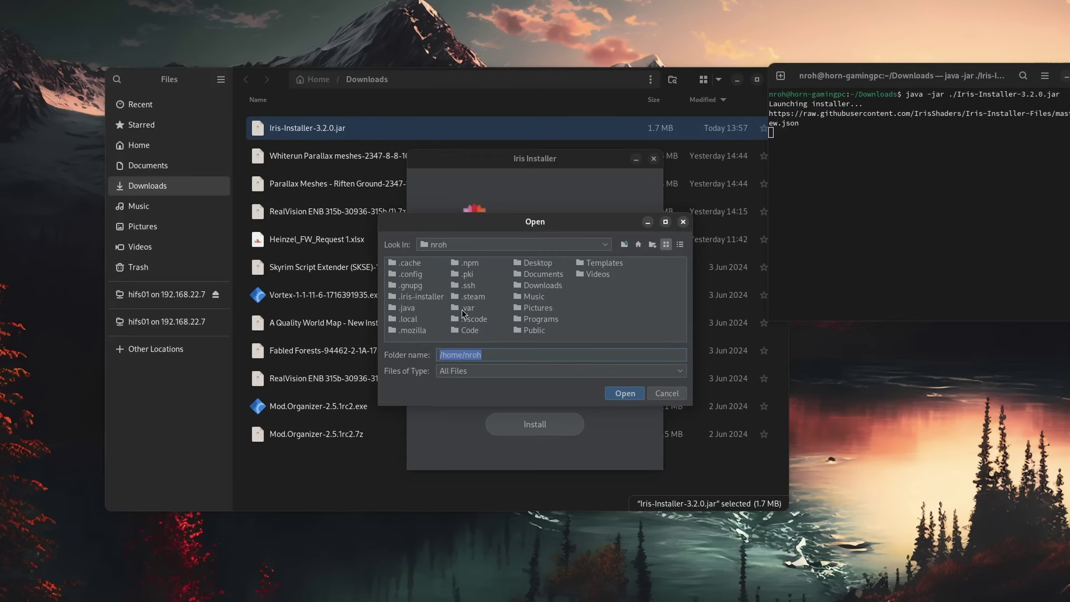
Install Iris into ~/.var/app/com.mojang.Minecraft/.minecraft, noting the launcher_profiles warning
double_click(462, 309)
double_click(404, 264)
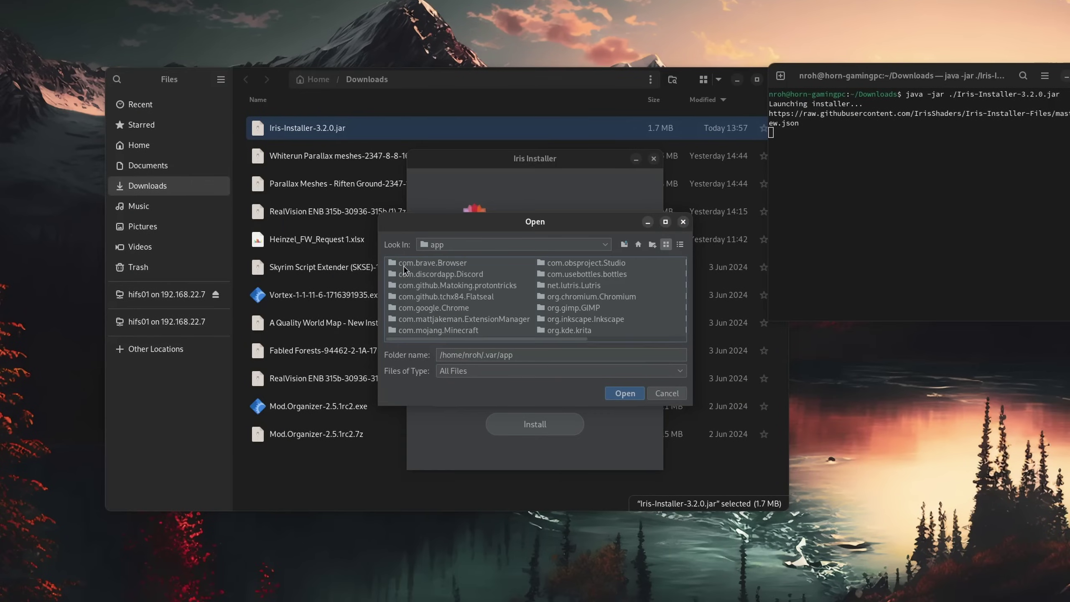
double_click(439, 326)
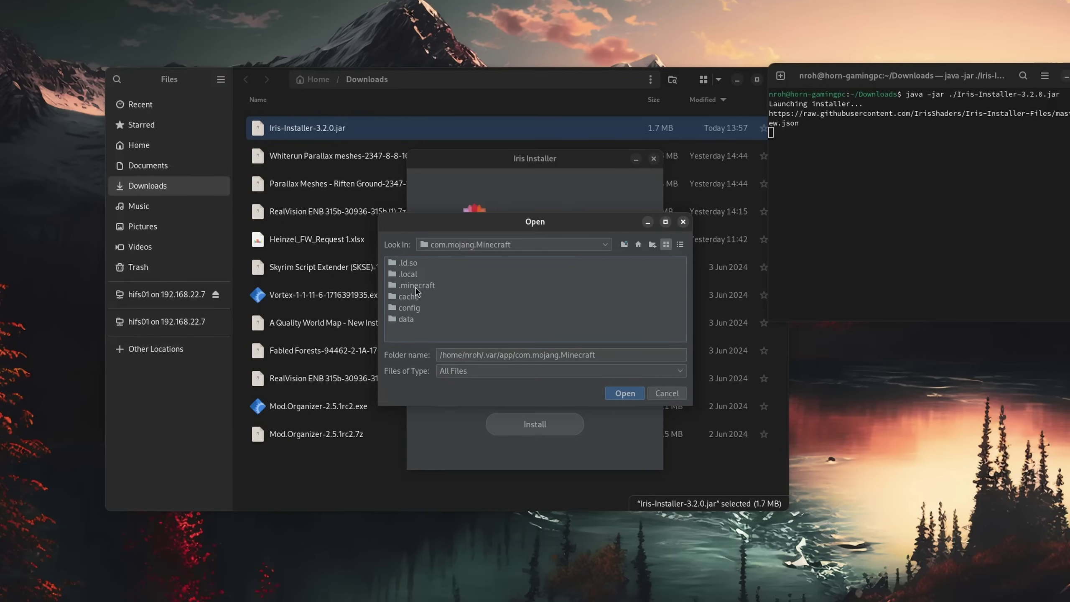
left_click(625, 393)
left_click(538, 423)
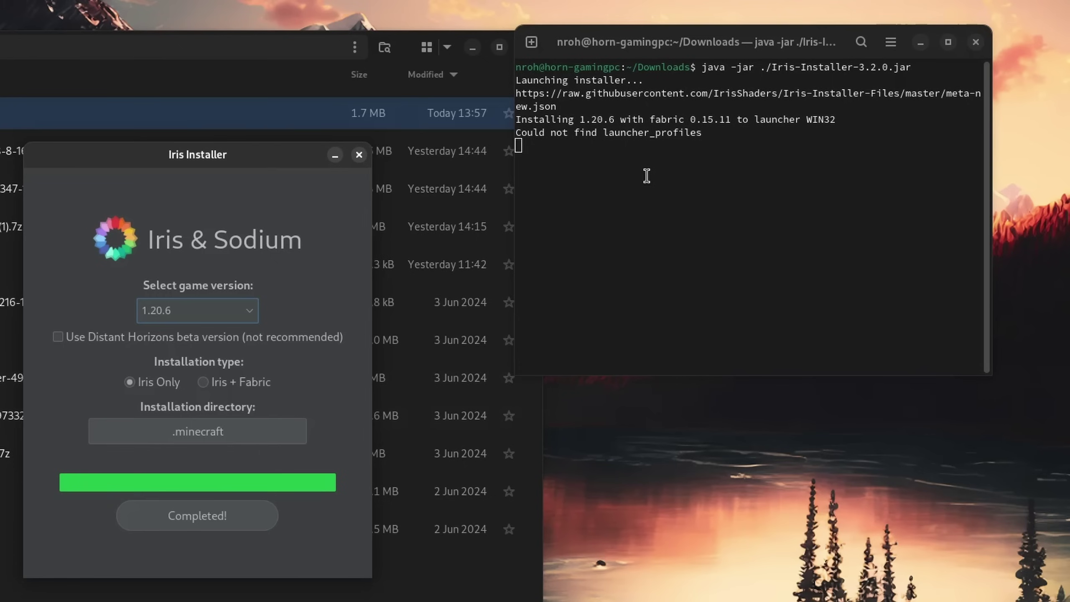
left_click_drag(706, 134, 514, 133)
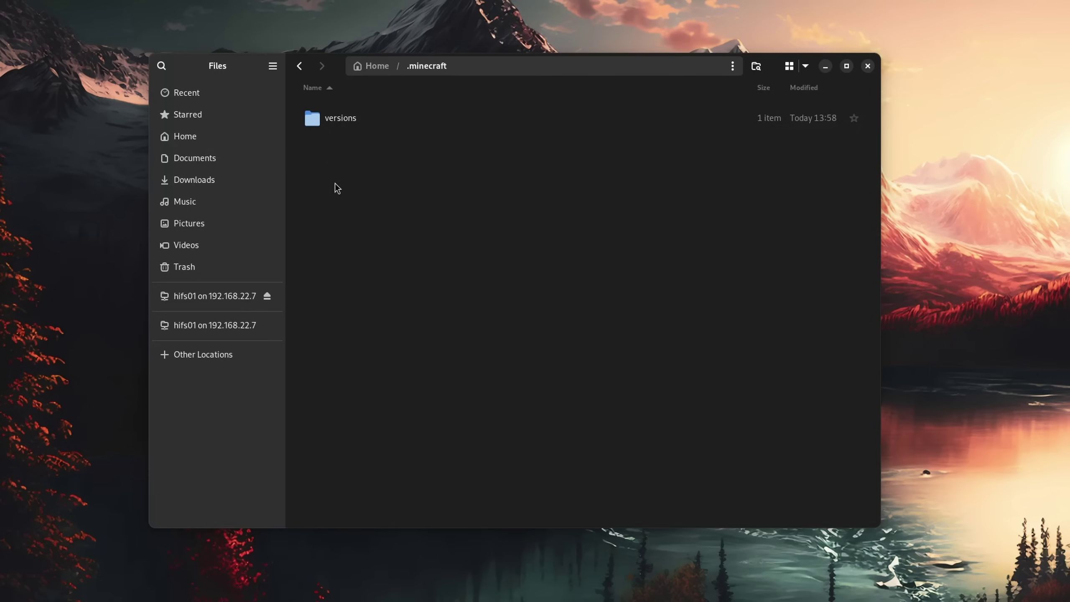
Paste the versions folder into the Flatpak .minecraft and merge it with the existing one
left_click(337, 118)
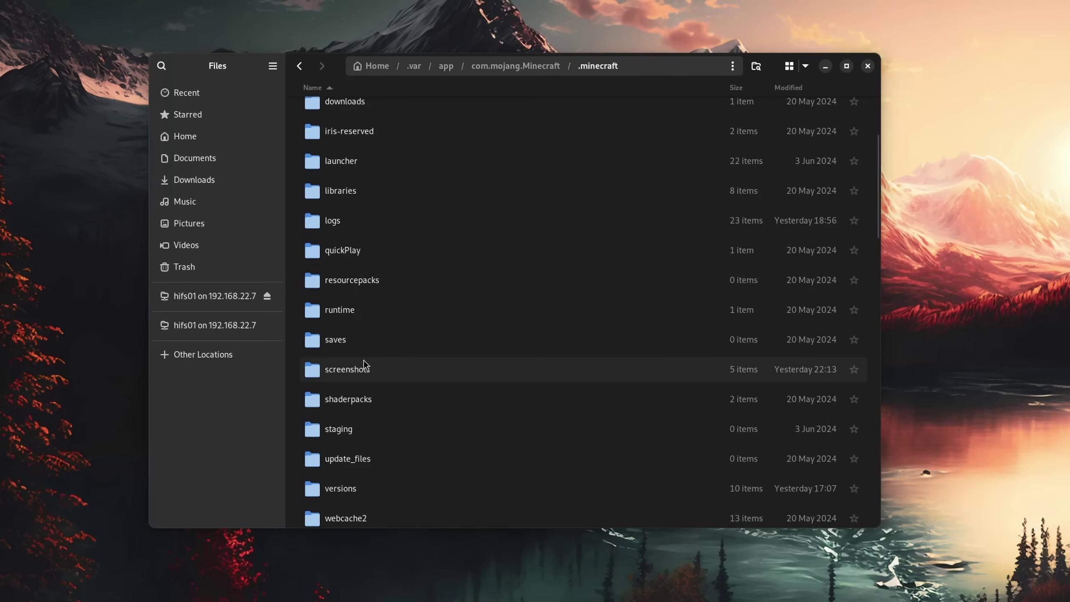
key("ctrl+v")
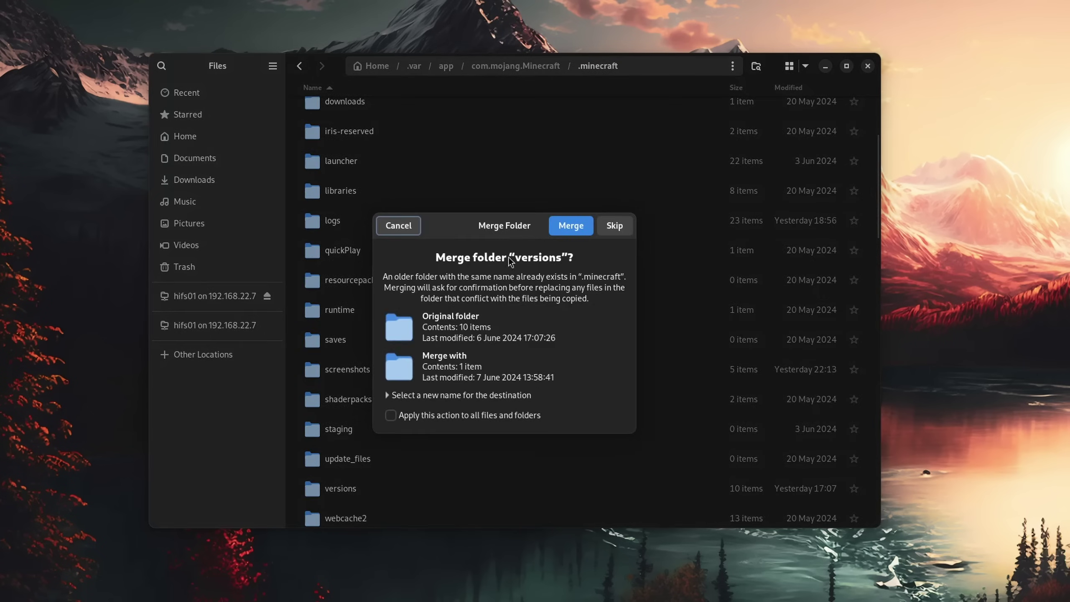
left_click(560, 227)
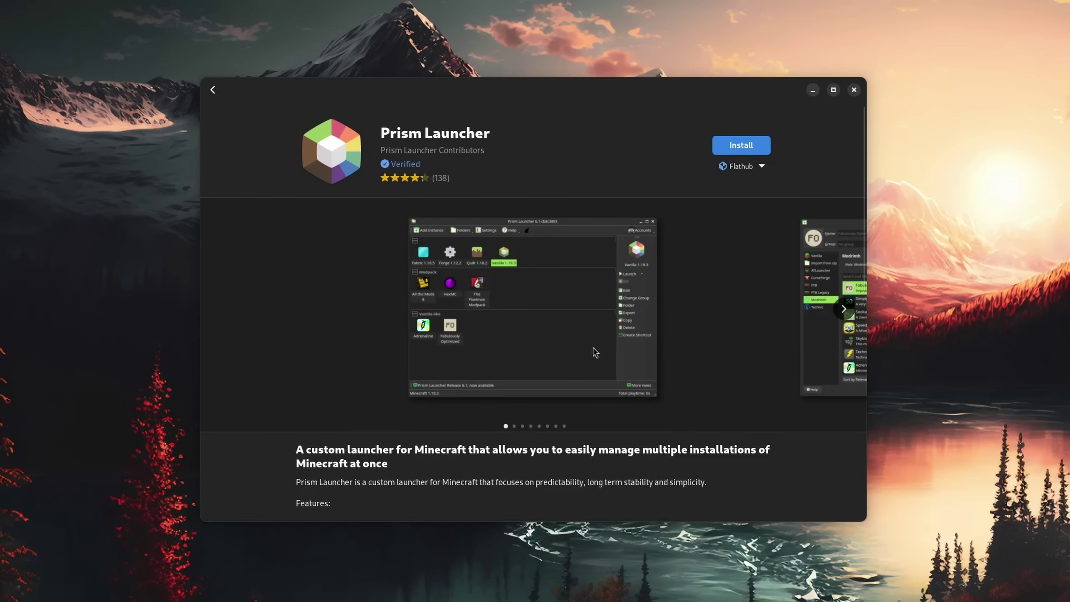
Flip through two more Prism Launcher screenshots, then read the XDA Prism Launcher setup guide
left_click(844, 309)
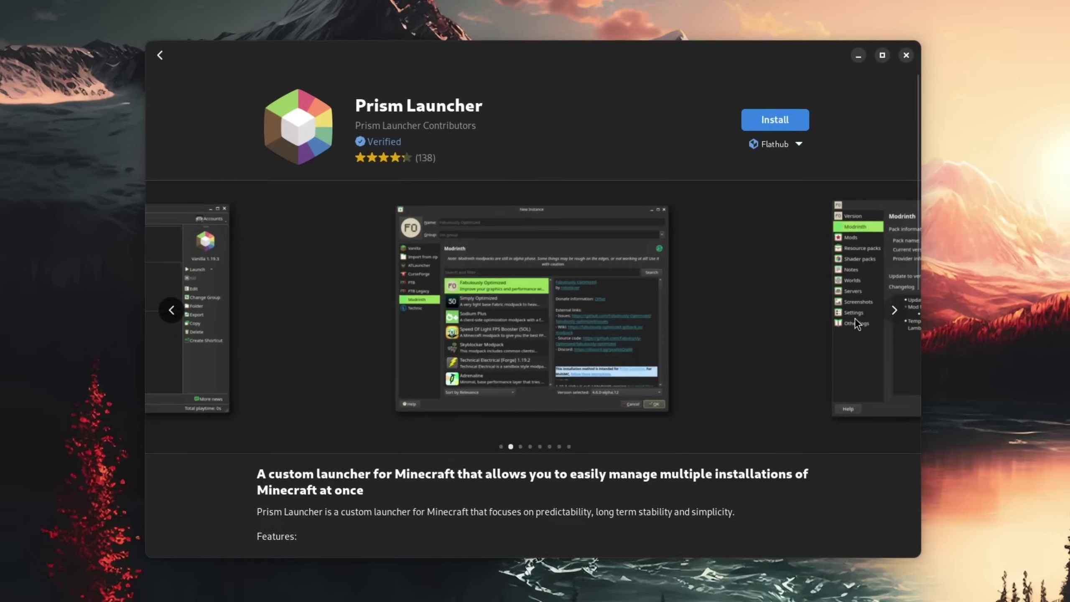
left_click(899, 309)
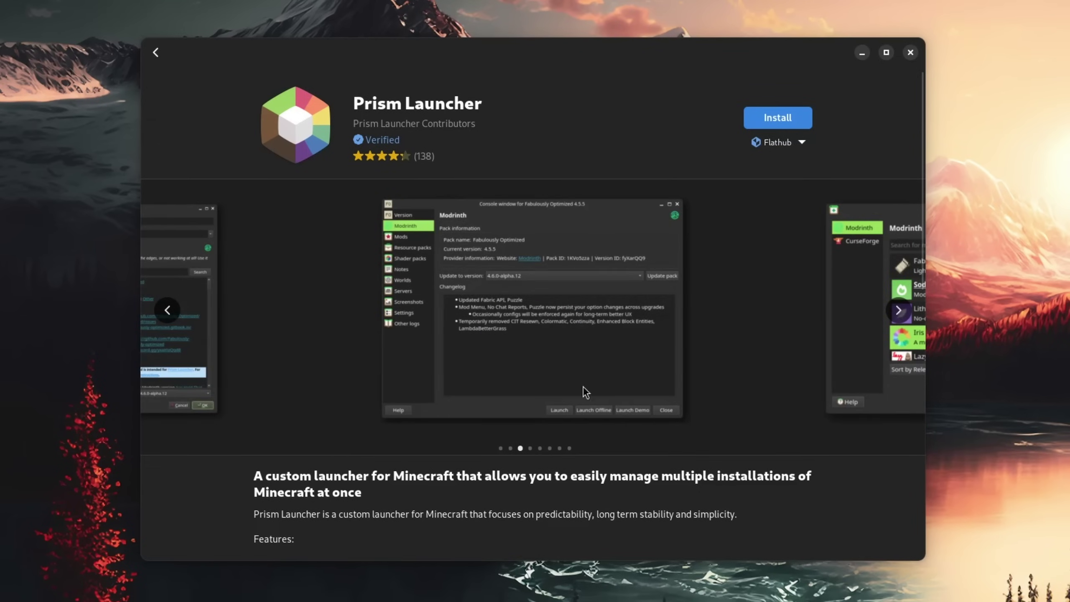
left_click_drag(297, 216, 500, 244)
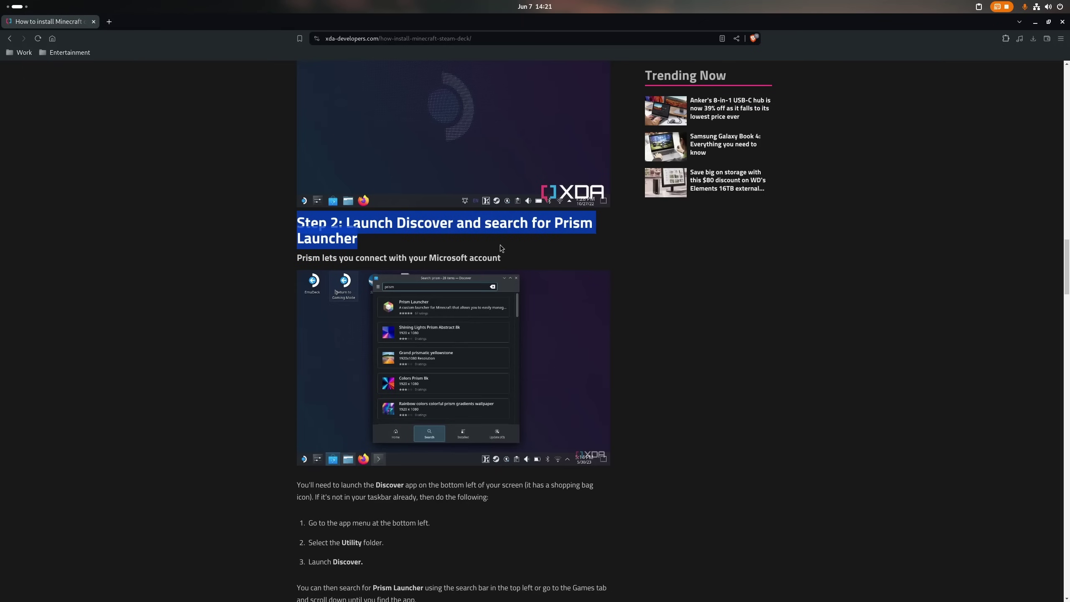
left_click(640, 256)
Highlight the Secret Service API issue title and the flatpak override --talk-name=org.freedesktop.secrets fix
scroll(672, 293, "down", 5)
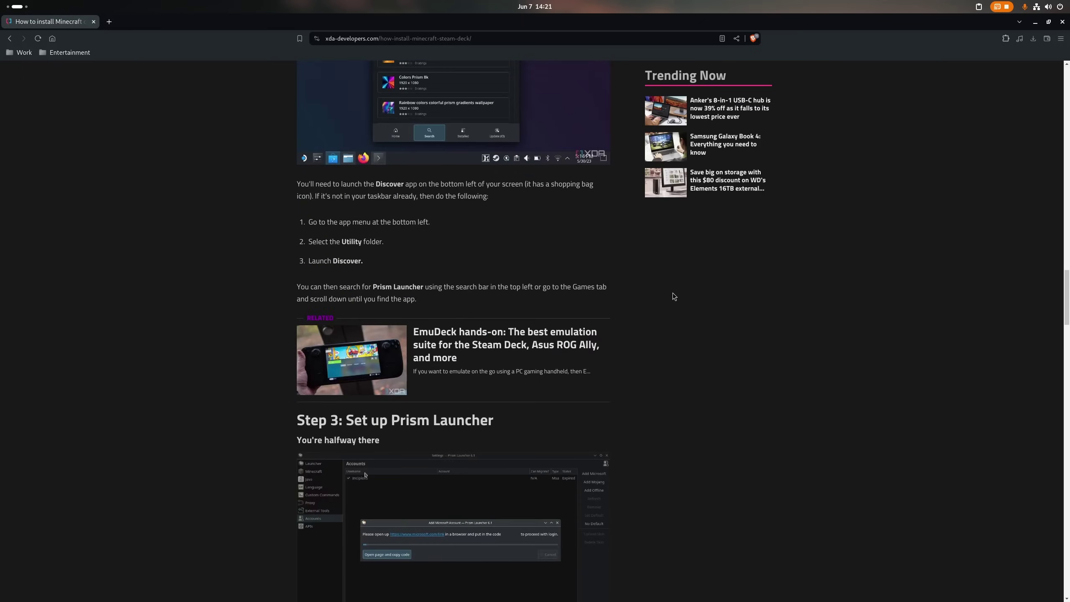
scroll(672, 293, "down", 5)
left_click_drag(289, 227, 504, 231)
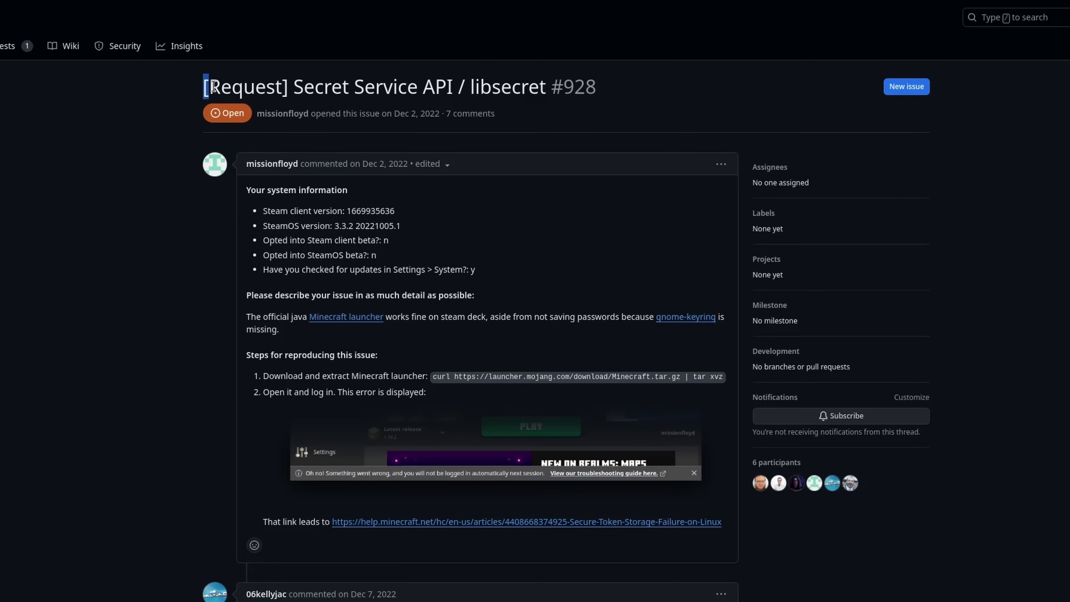
left_click_drag(213, 86, 645, 91)
left_click_drag(322, 316, 729, 316)
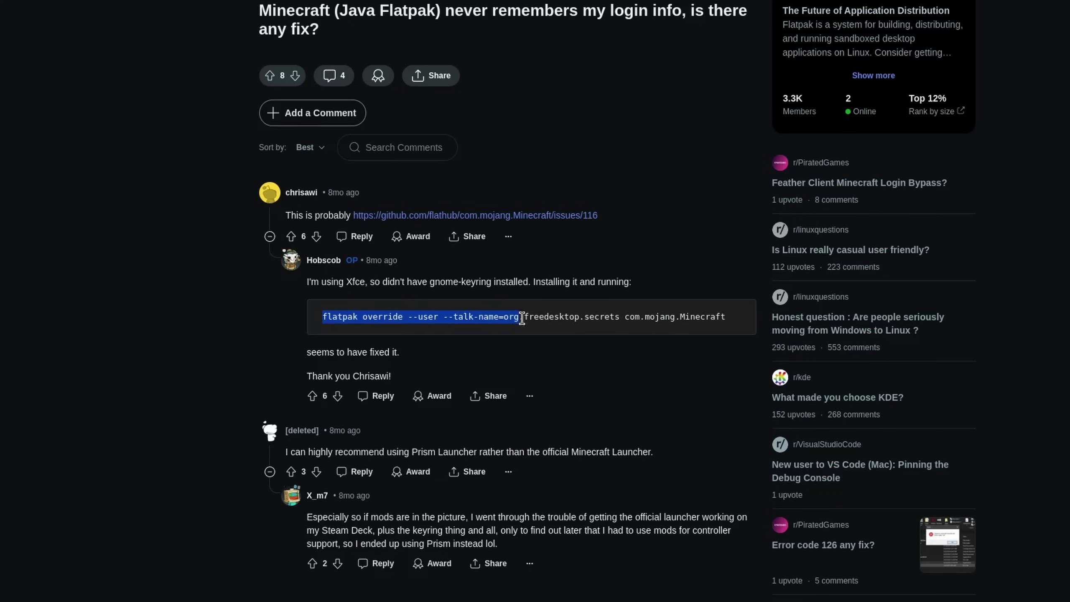
left_click(735, 345)
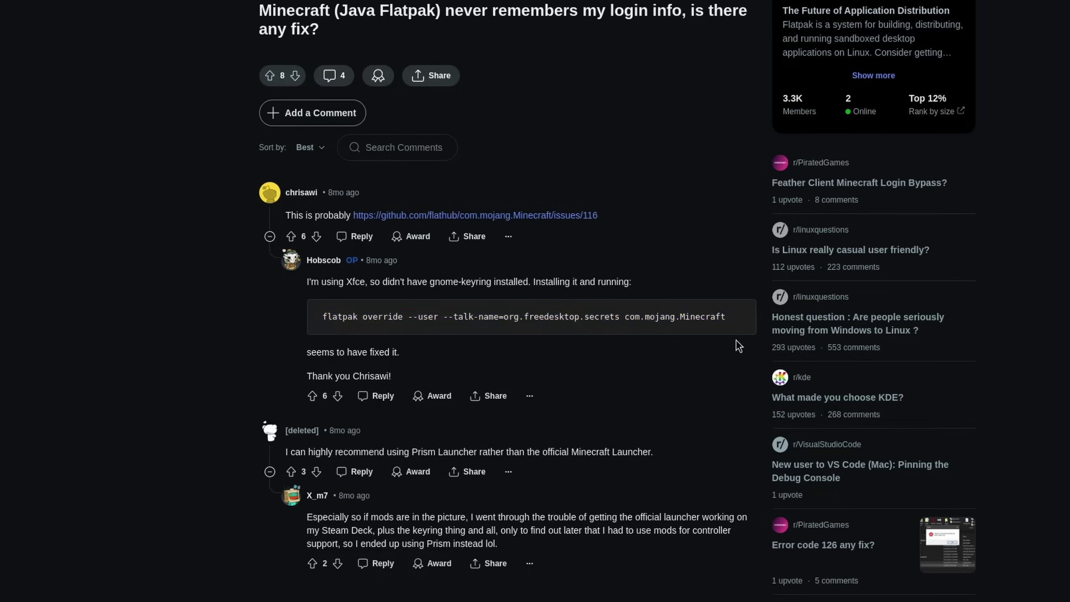